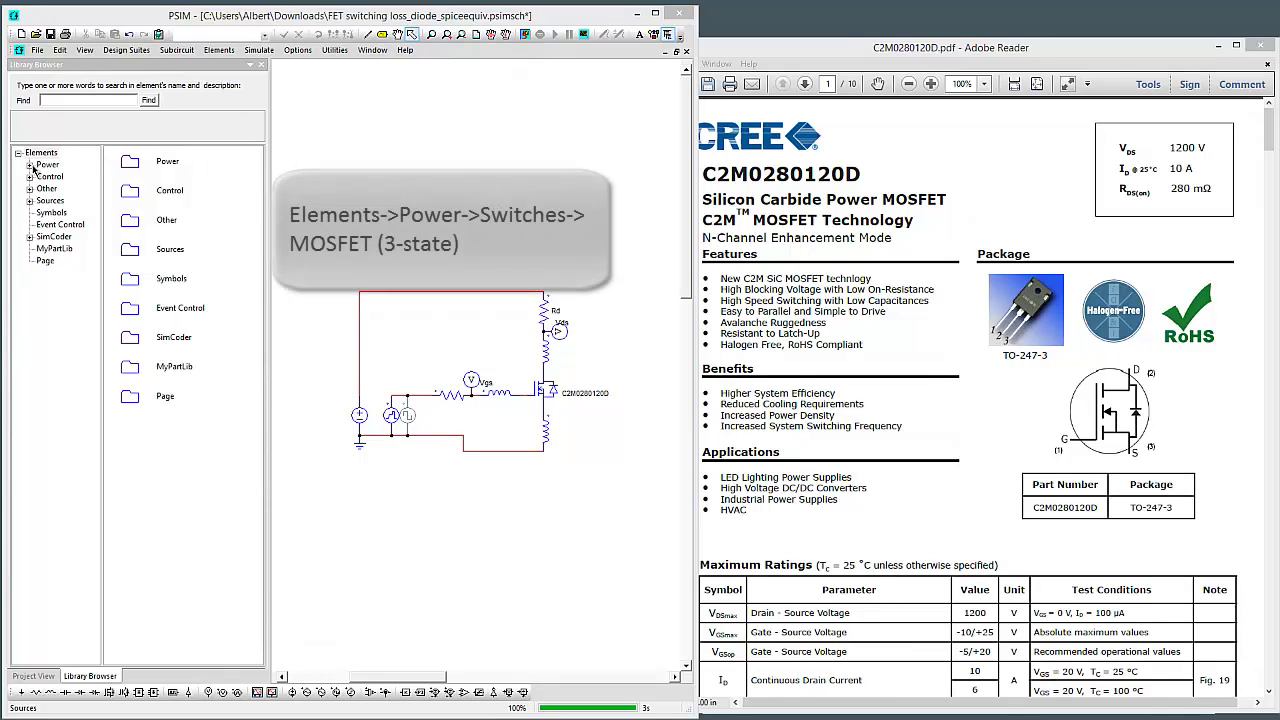
- Place a 3-state MOSFET from Elements > Power > Switches on the schematic
{"action": "left_click", "coordinate": [30, 166]}
{"action": "left_click", "coordinate": [62, 189]}
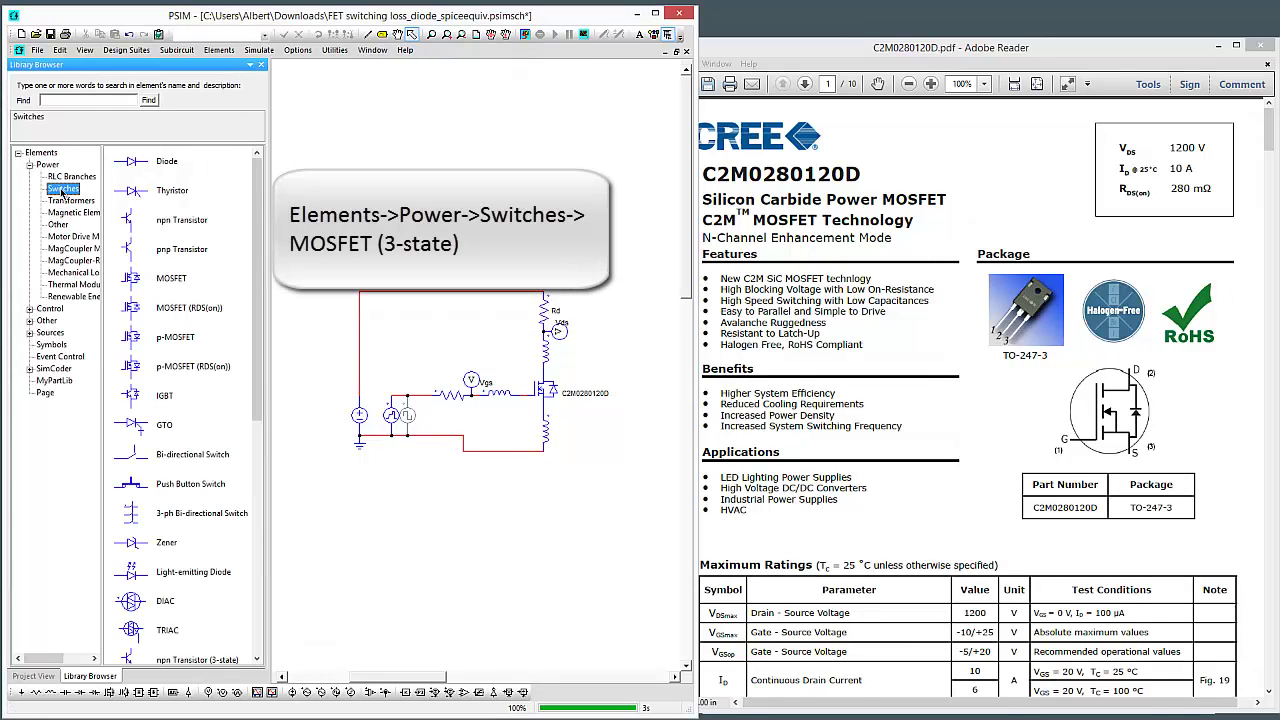
{"action": "left_click_drag", "start_coordinate": [255, 328], "coordinate": [255, 452]}
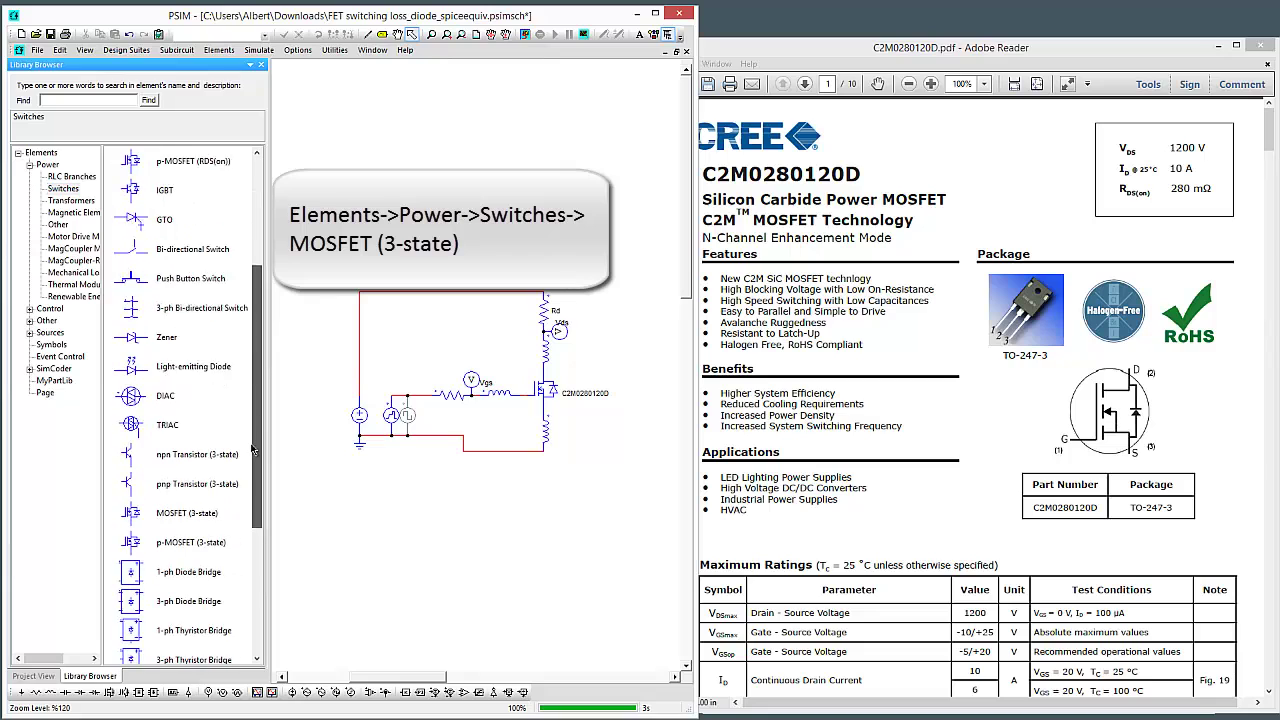
{"action": "left_click", "coordinate": [179, 486]}
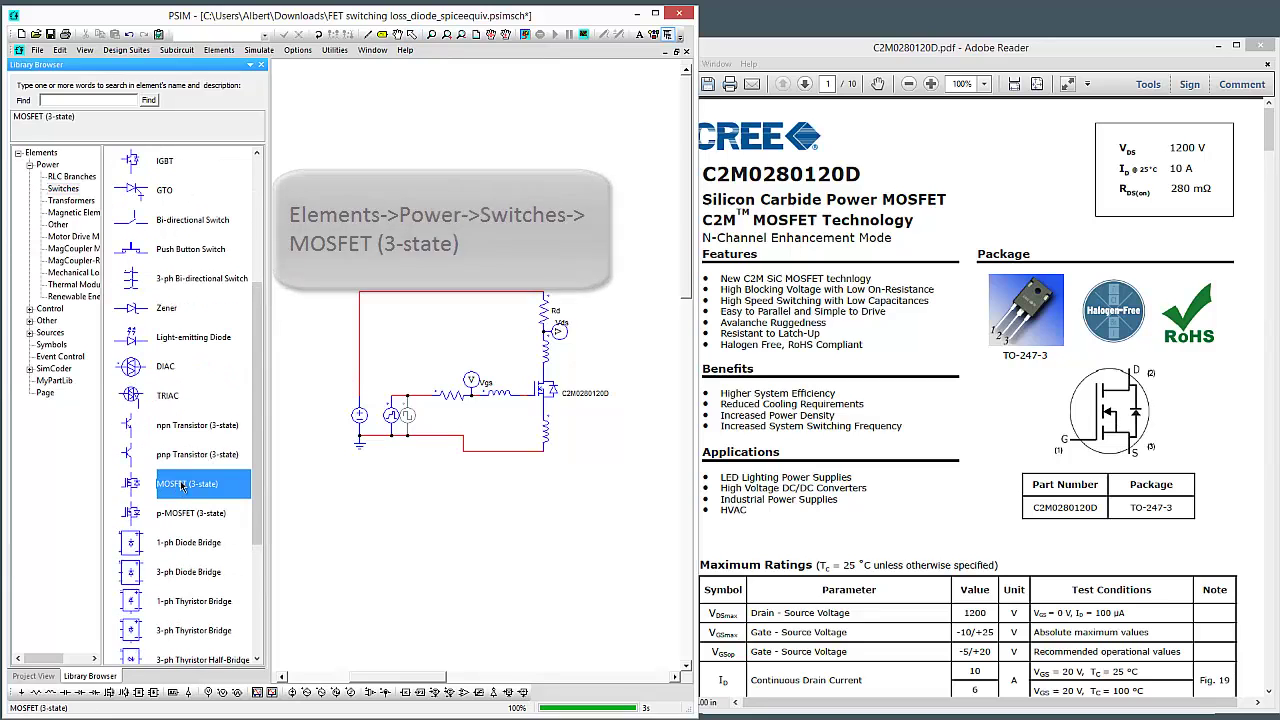
{"action": "key", "text": "Escape"}
- Set MOSFET Q5 to Model Level 2 to reveal its capacitance and gate-resistance parameters
{"action": "double_click", "coordinate": [455, 193]}
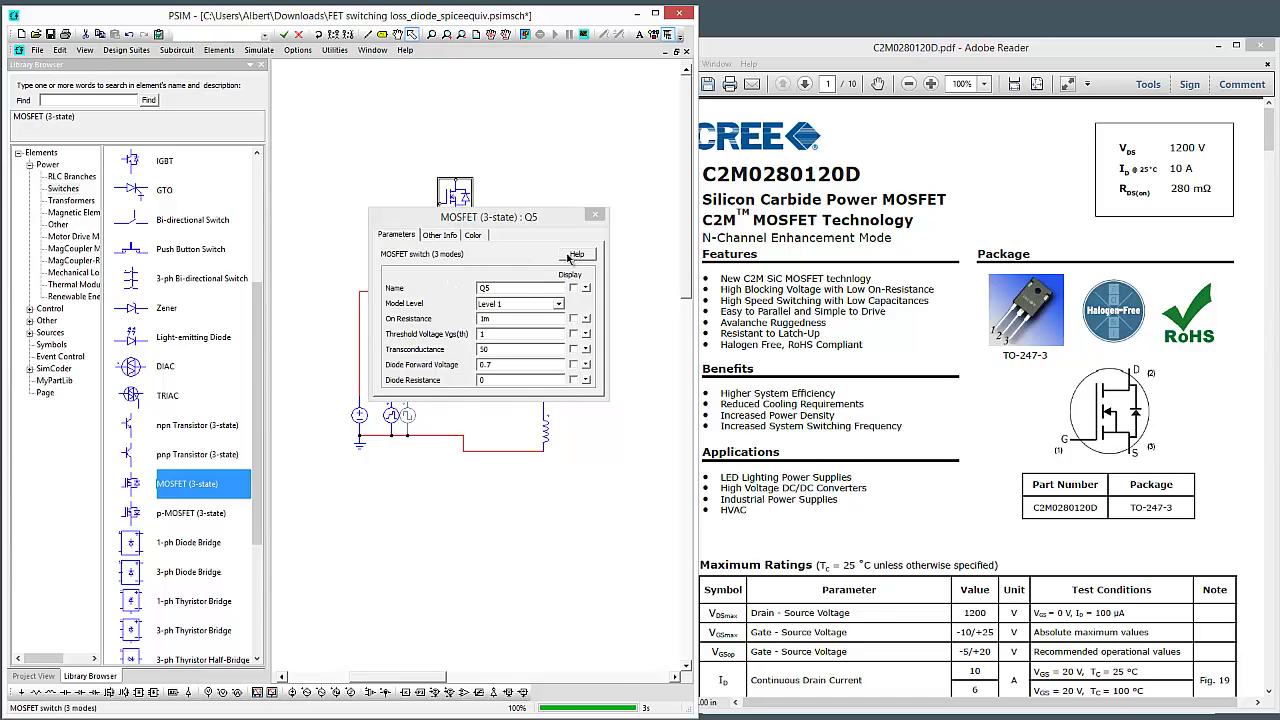
{"action": "left_click", "coordinate": [558, 304]}
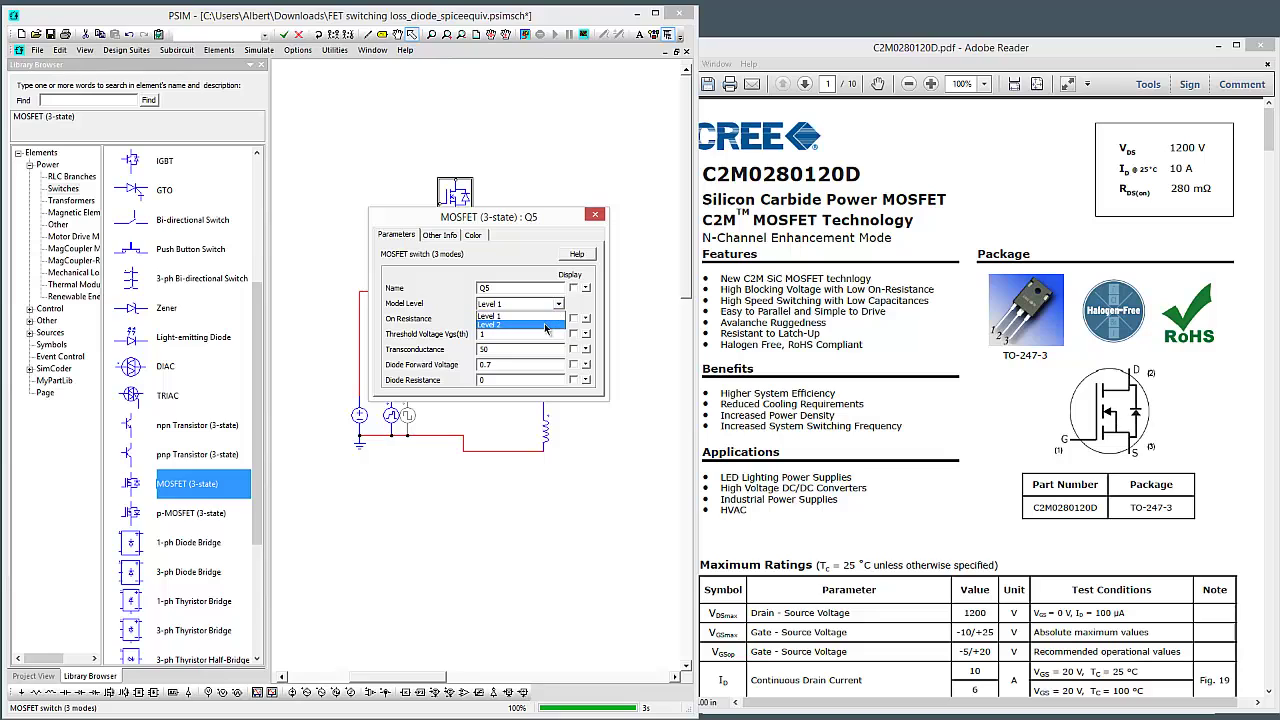
{"action": "left_click", "coordinate": [544, 323]}
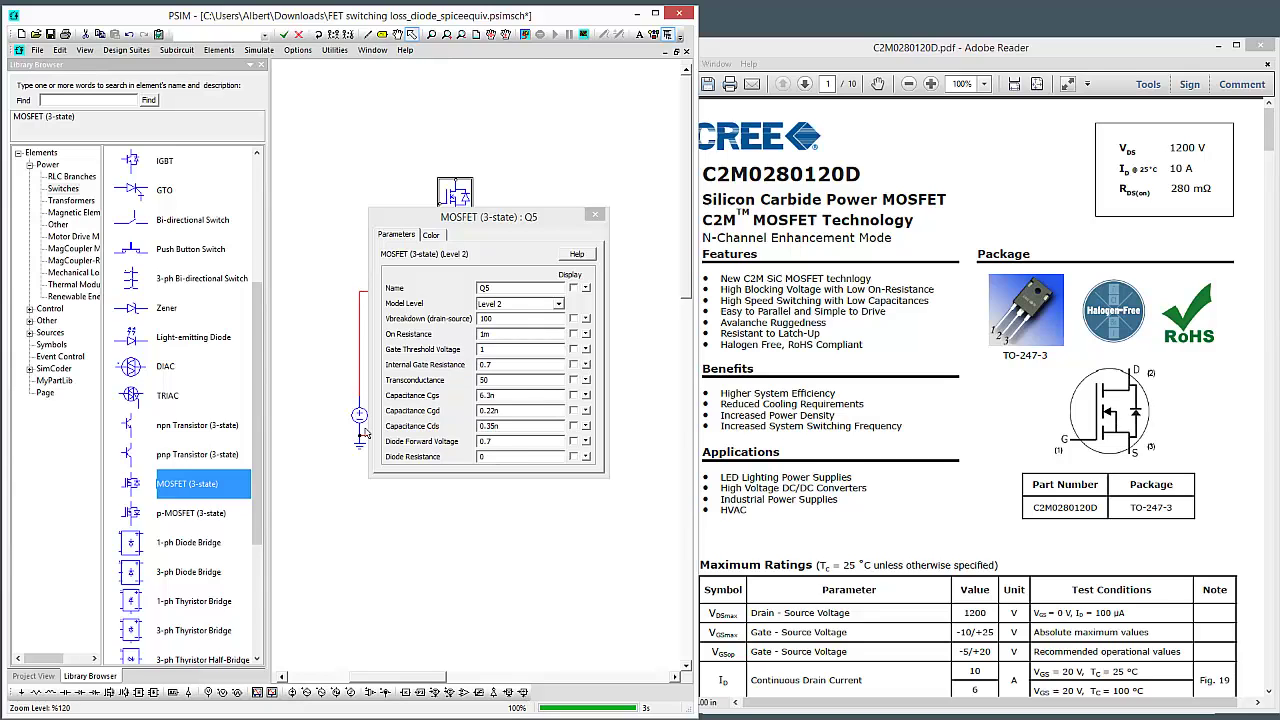
{"action": "left_click", "coordinate": [595, 214]}
{"action": "key", "text": "Escape"}
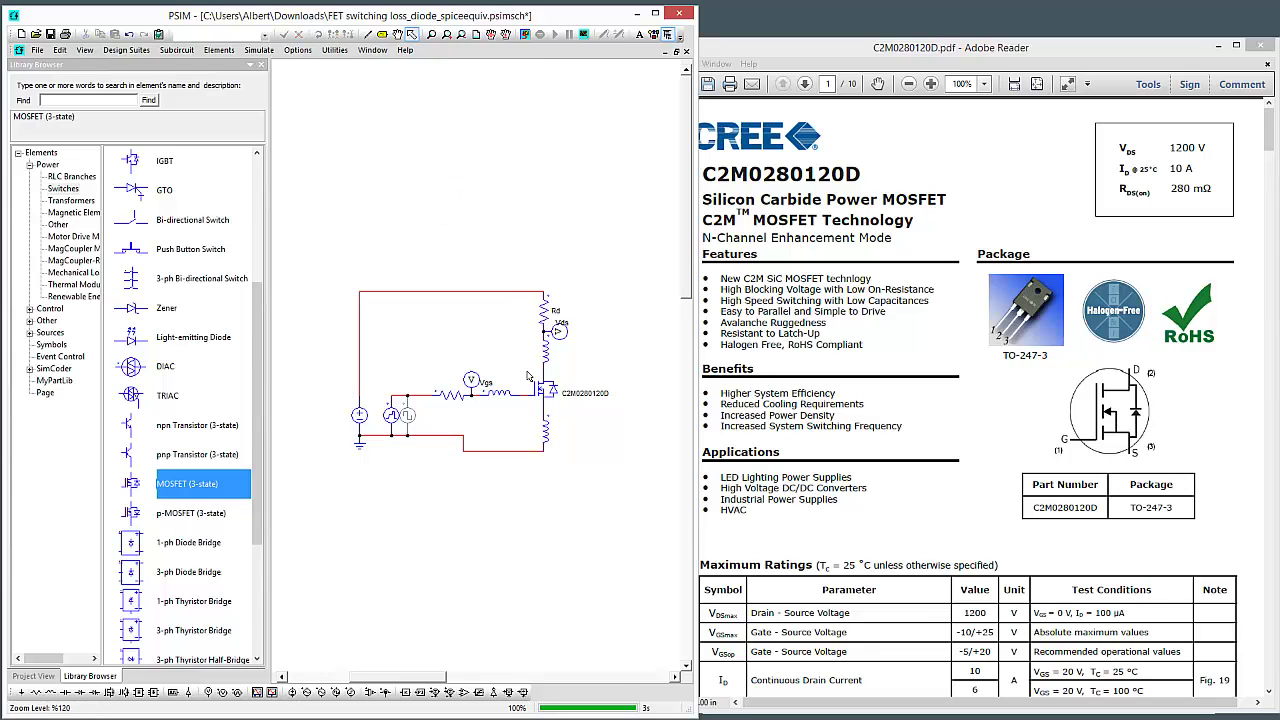
- Open the C2M0280120D MOSFET's Level 2 parameters (1200 V, 500m on-resistance, 2.1 V threshold)
{"action": "left_click", "coordinate": [942, 397]}
{"action": "scroll", "coordinate": [945, 398], "scroll_direction": "down", "scroll_amount": 1}
{"action": "scroll", "coordinate": [988, 335], "scroll_direction": "up", "scroll_amount": 1}
{"action": "left_click", "coordinate": [580, 394]}
{"action": "double_click", "coordinate": [549, 390]}
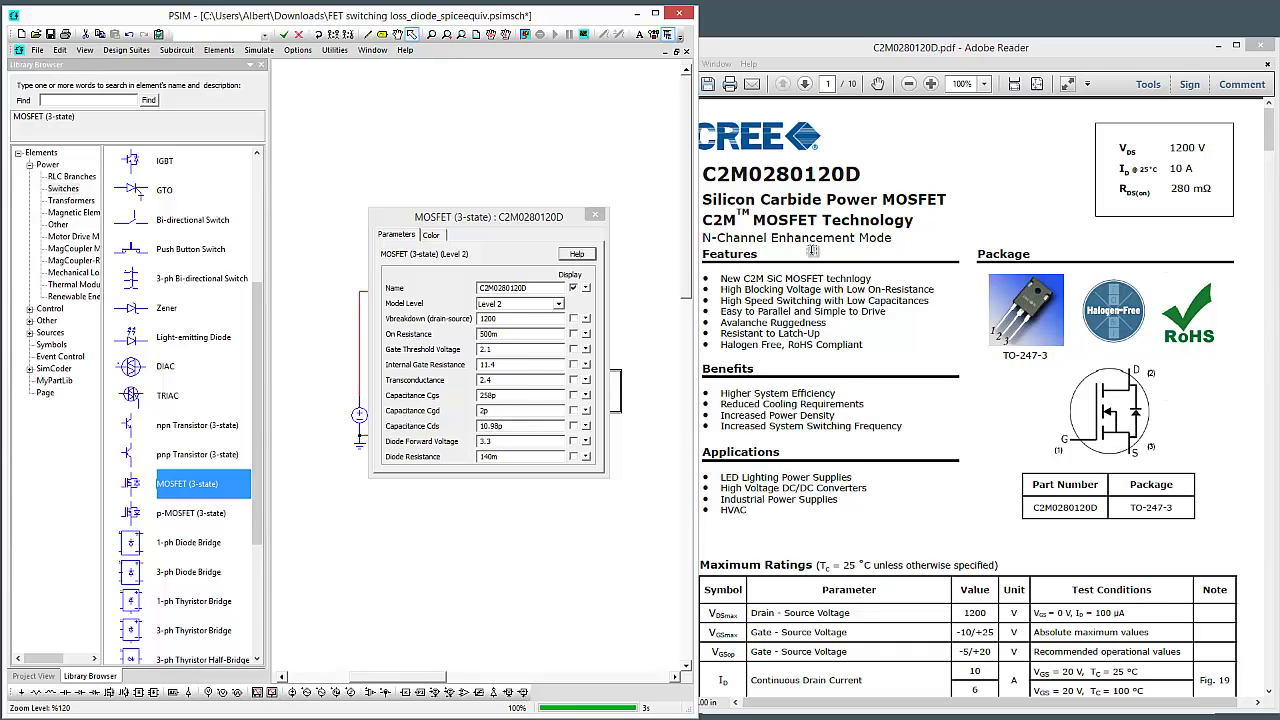
- Scroll the datasheet down to its Electrical Characteristics table
{"action": "left_click", "coordinate": [973, 440]}
{"action": "scroll", "coordinate": [973, 440], "scroll_direction": "down", "scroll_amount": 5}
{"action": "scroll", "coordinate": [973, 436], "scroll_direction": "down", "scroll_amount": 6}
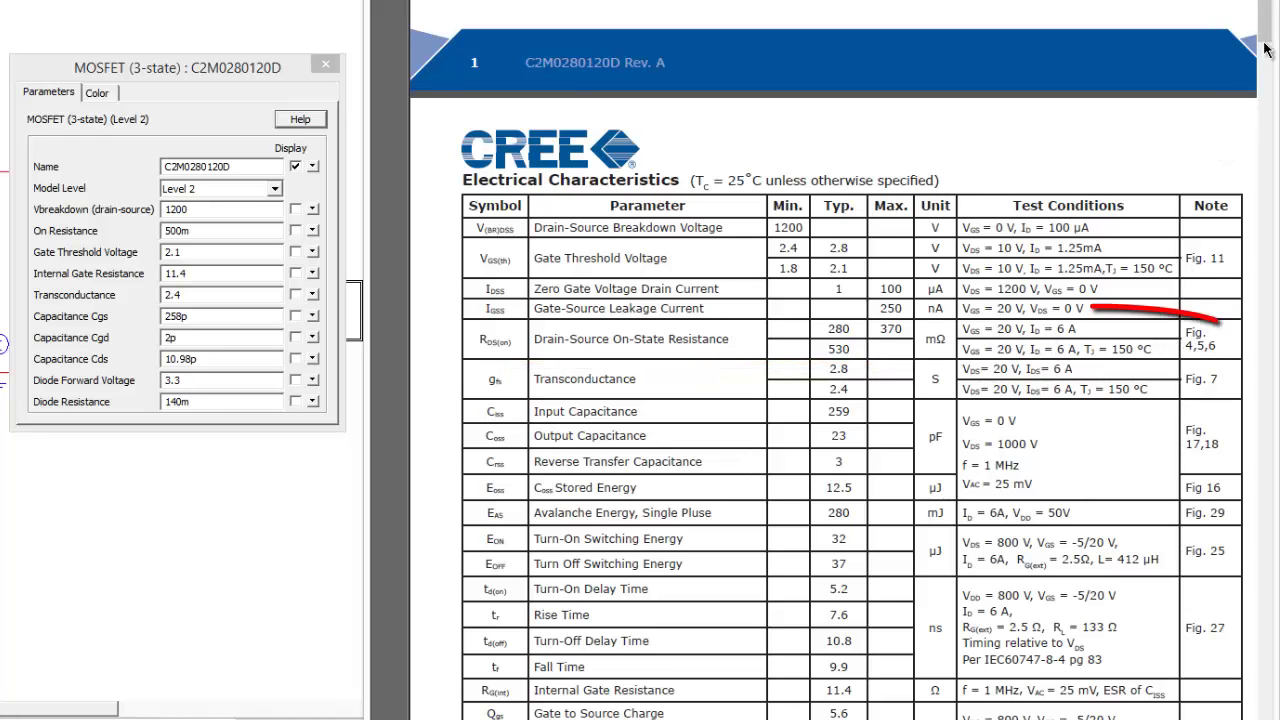
- Scroll the datasheet to page 3's Figures 3–6 and move the MOSFET dialog aside
{"action": "left_click_drag", "start_coordinate": [1260, 42], "coordinate": [1261, 150]}
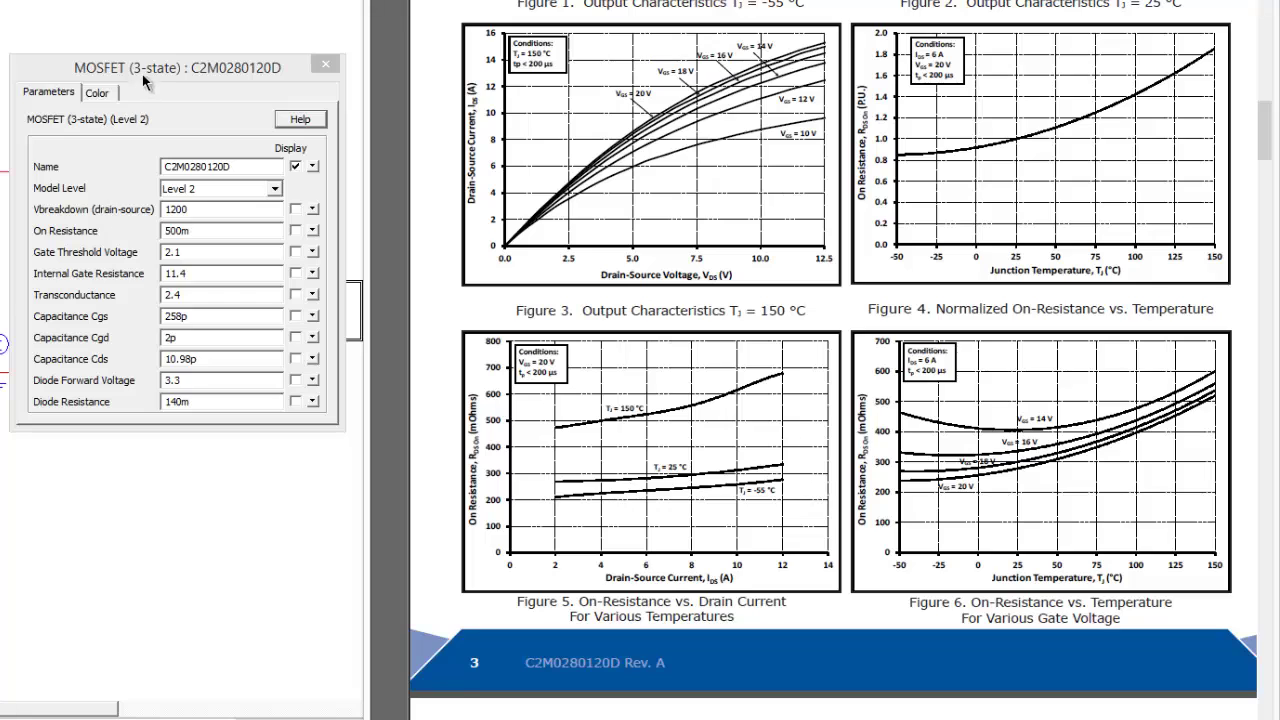
{"action": "left_click_drag", "start_coordinate": [142, 84], "coordinate": [343, 64]}
- Check the VGNL2 gate source settings, then reopen the C2M0280120D MOSFET's Level 2 parameters
{"action": "left_click", "coordinate": [40, 344]}
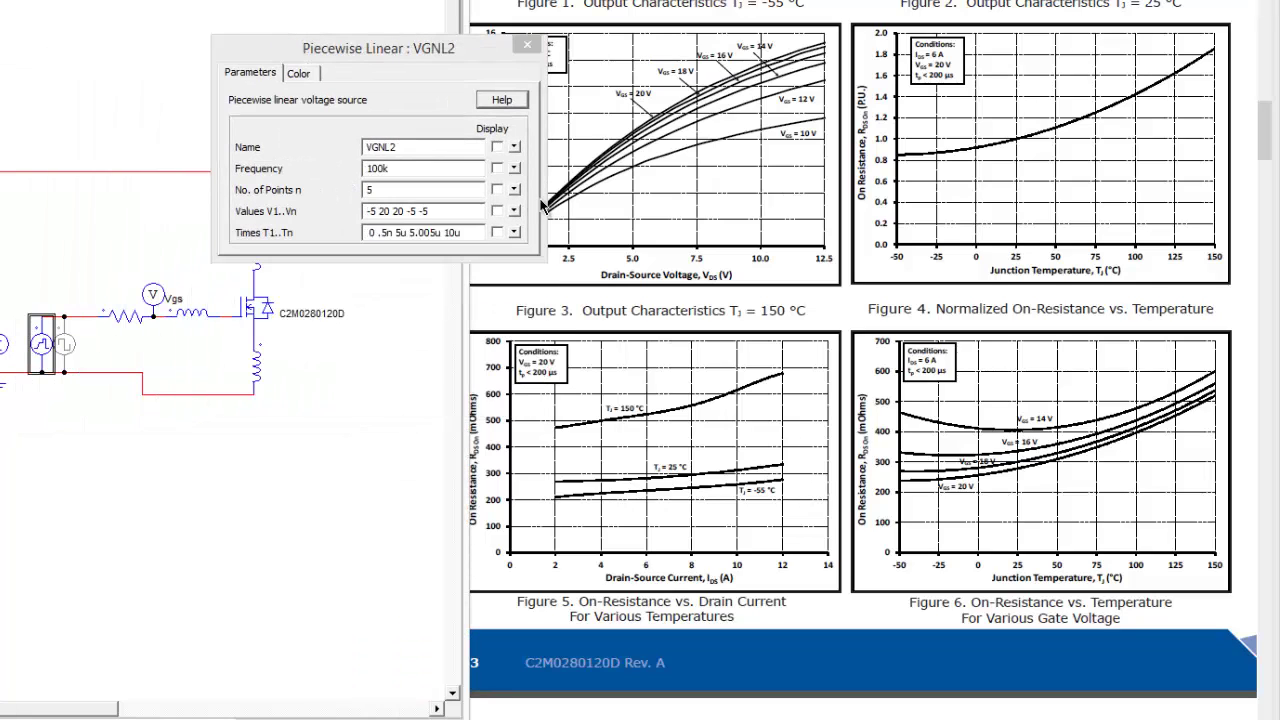
{"action": "left_click", "coordinate": [379, 408]}
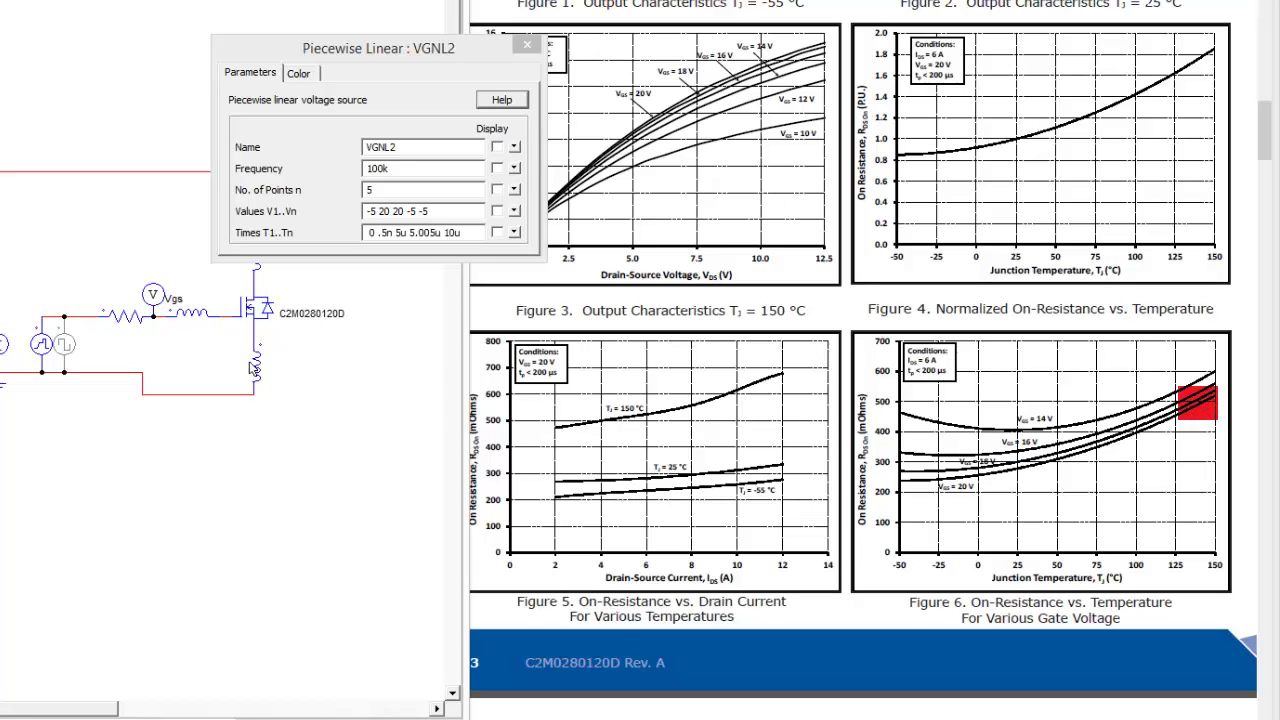
{"action": "double_click", "coordinate": [255, 327]}
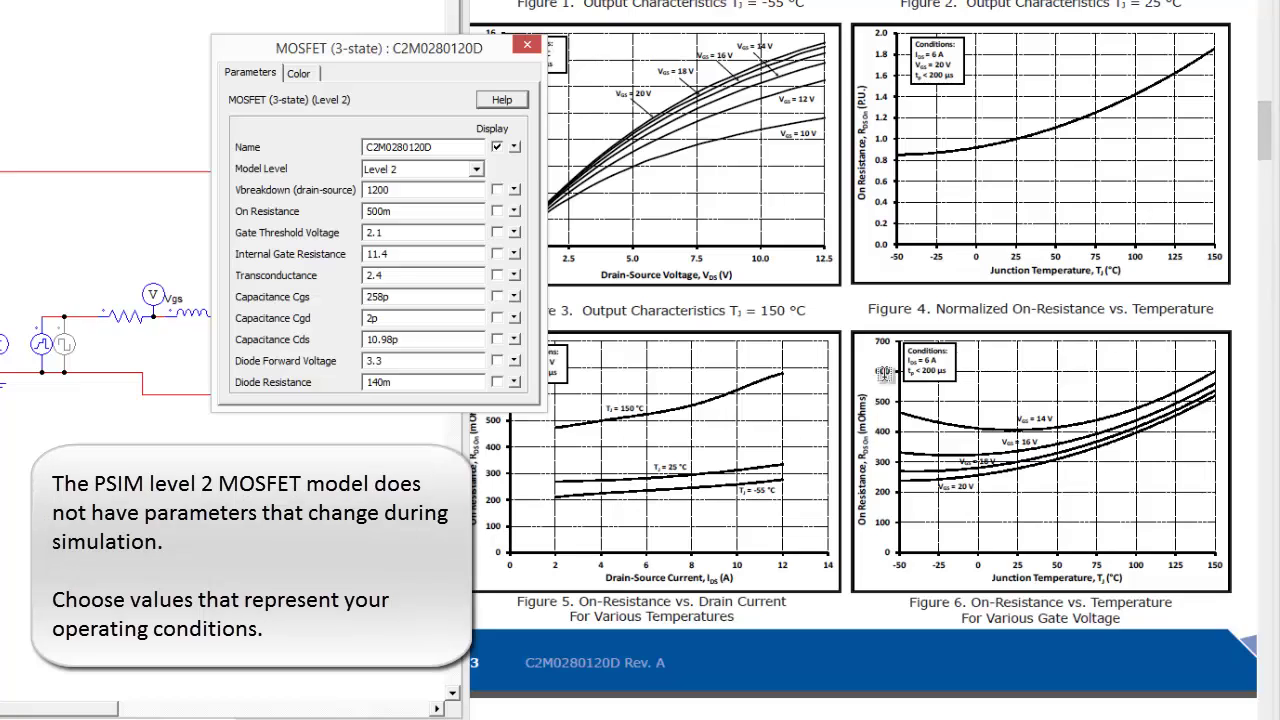
- Scroll the datasheet up to the Electrical Characteristics table to compare the 2.1 V 150 °C threshold
{"action": "left_click_drag", "start_coordinate": [1265, 150], "coordinate": [1265, 60]}
{"action": "left_click_drag", "start_coordinate": [313, 51], "coordinate": [198, 58]}
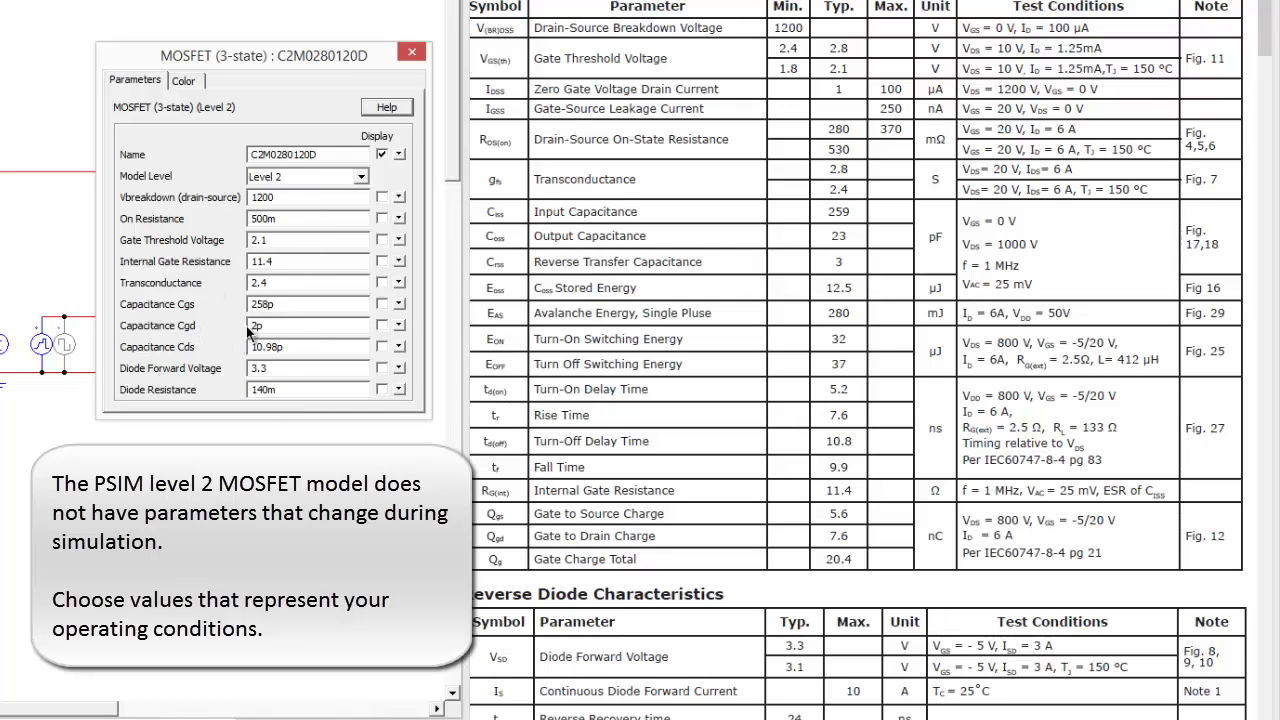
{"action": "left_click", "coordinate": [283, 212]}
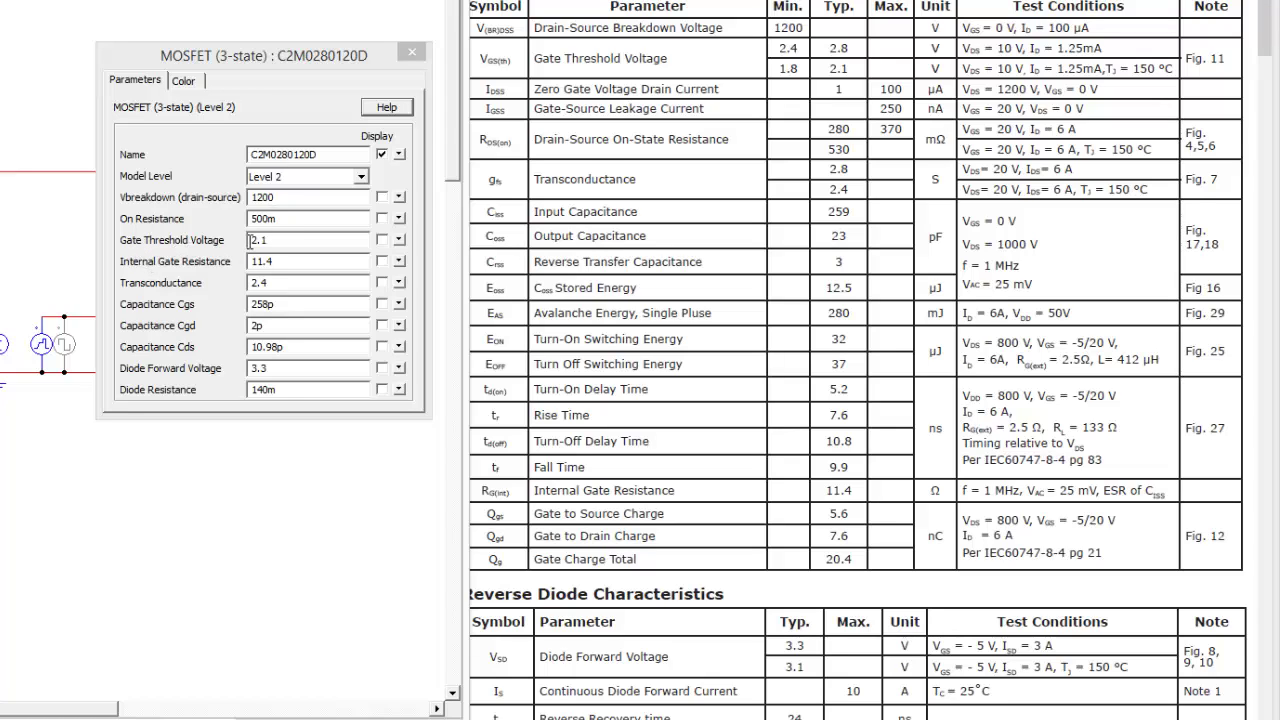
{"action": "left_click", "coordinate": [830, 79]}
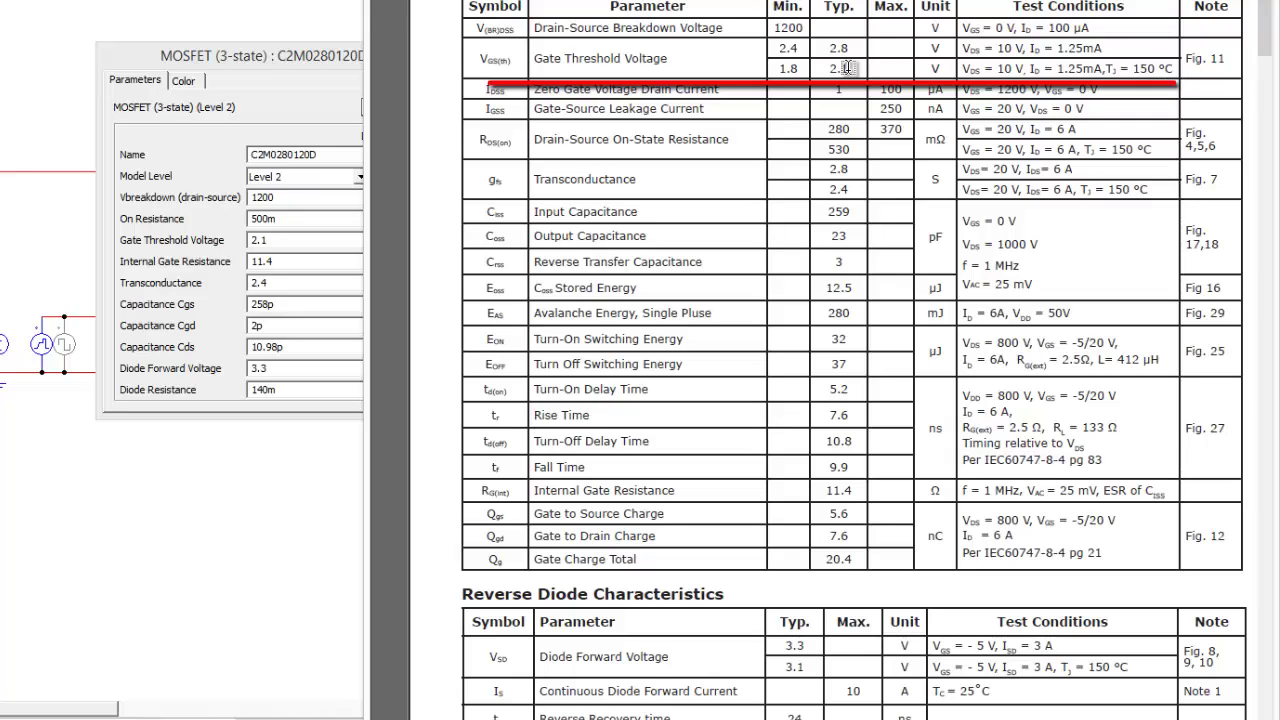
{"action": "left_click", "coordinate": [288, 98]}
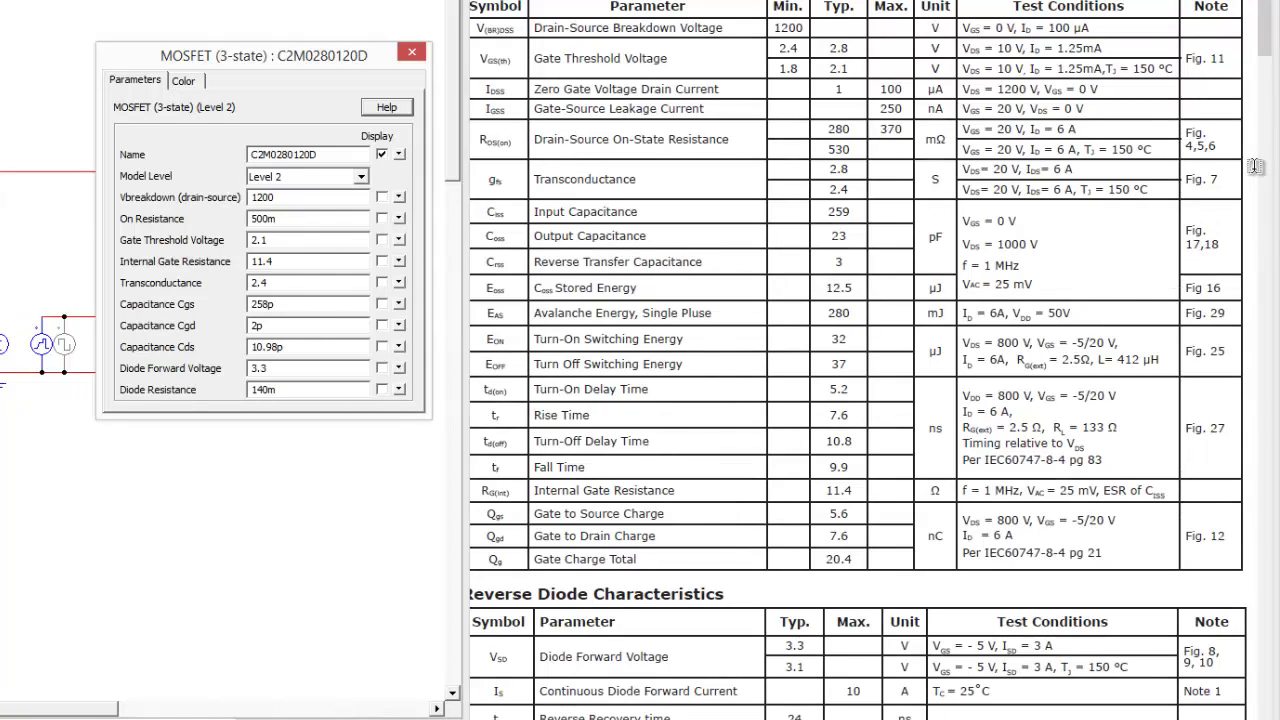
- Zoom the datasheet onto Figure 18: Ciss, Coss and Crss versus drain-source voltage up to 1000 V
{"action": "left_click_drag", "start_coordinate": [1265, 38], "coordinate": [1265, 304]}
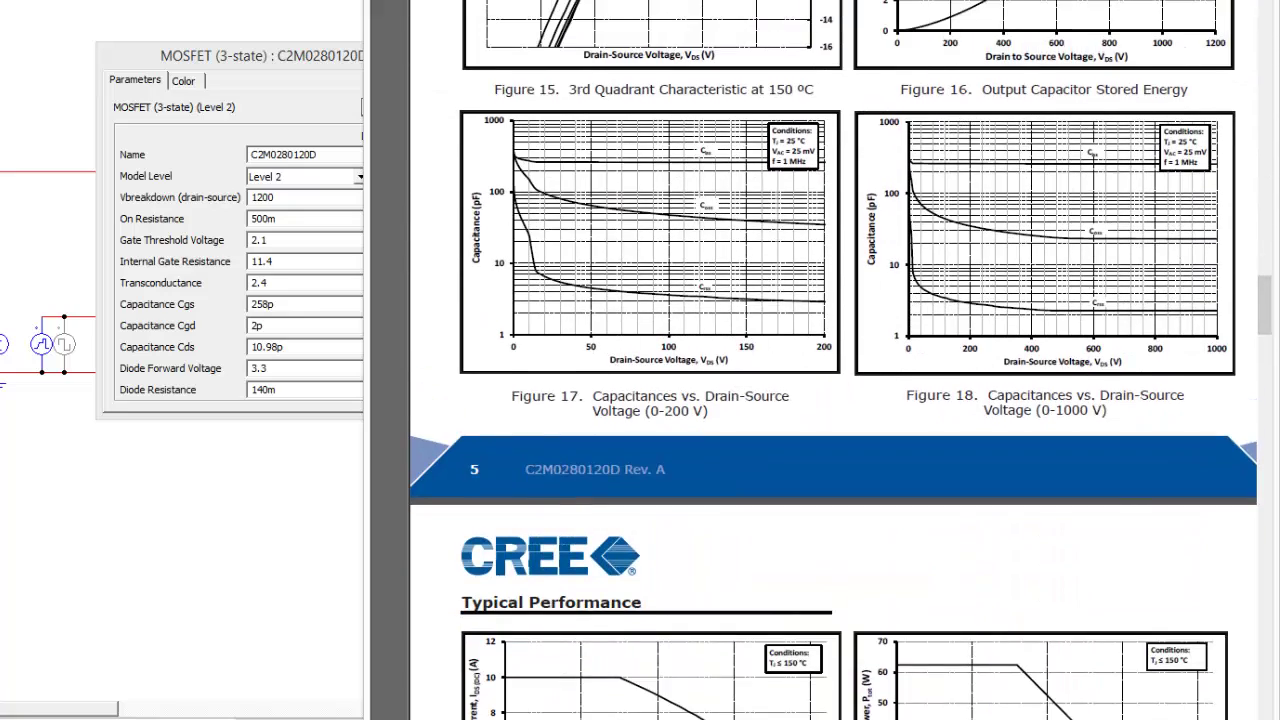
{"action": "key", "text": "ctrl+equal"}
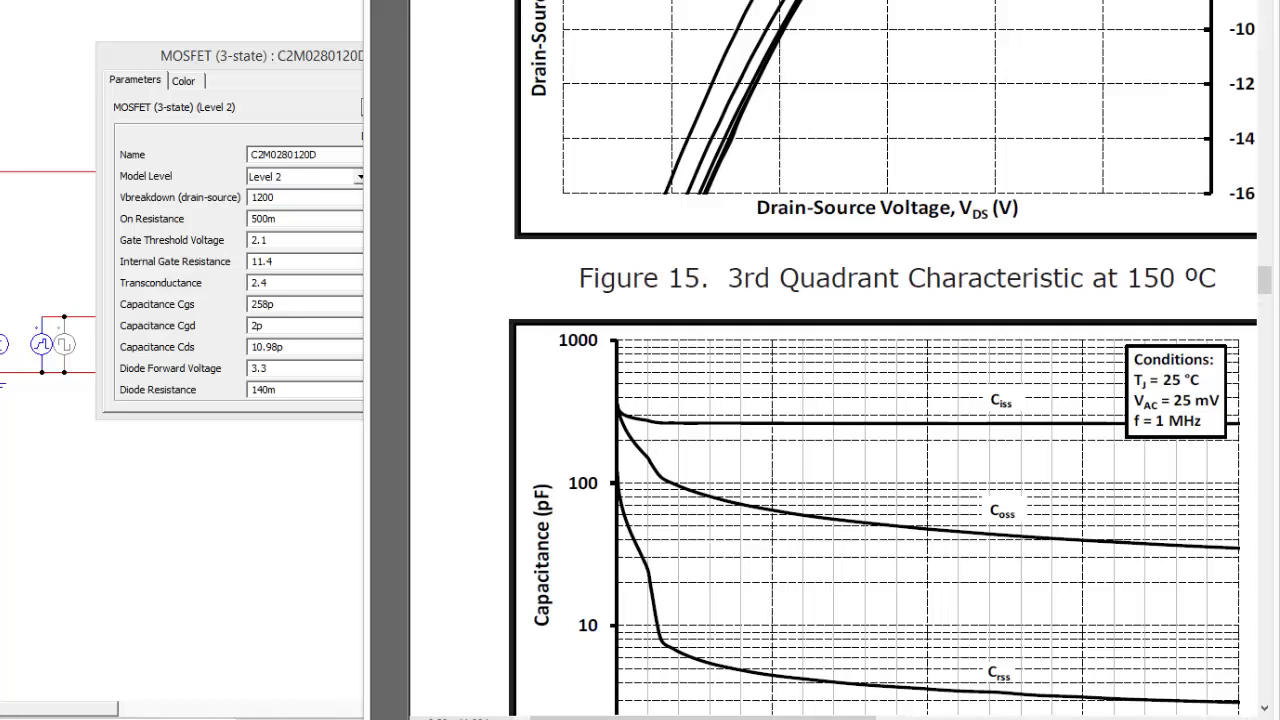
{"action": "scroll", "coordinate": [1254, 305], "scroll_direction": "right", "scroll_amount": 10}
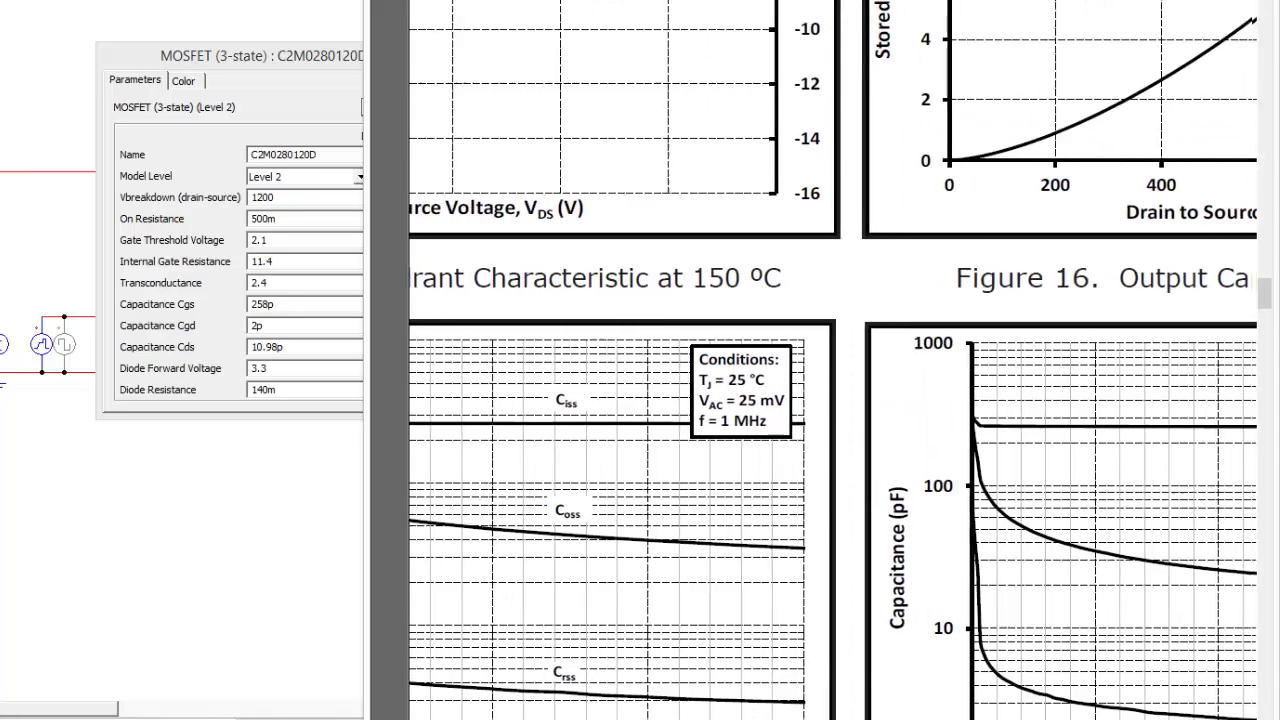
{"action": "mouse_move", "coordinate": [1254, 305]}
{"action": "left_mouse_down"}
{"action": "mouse_move", "coordinate": [1262, 340]}
{"action": "mouse_move", "coordinate": [1268, 301]}
{"action": "left_mouse_up"}
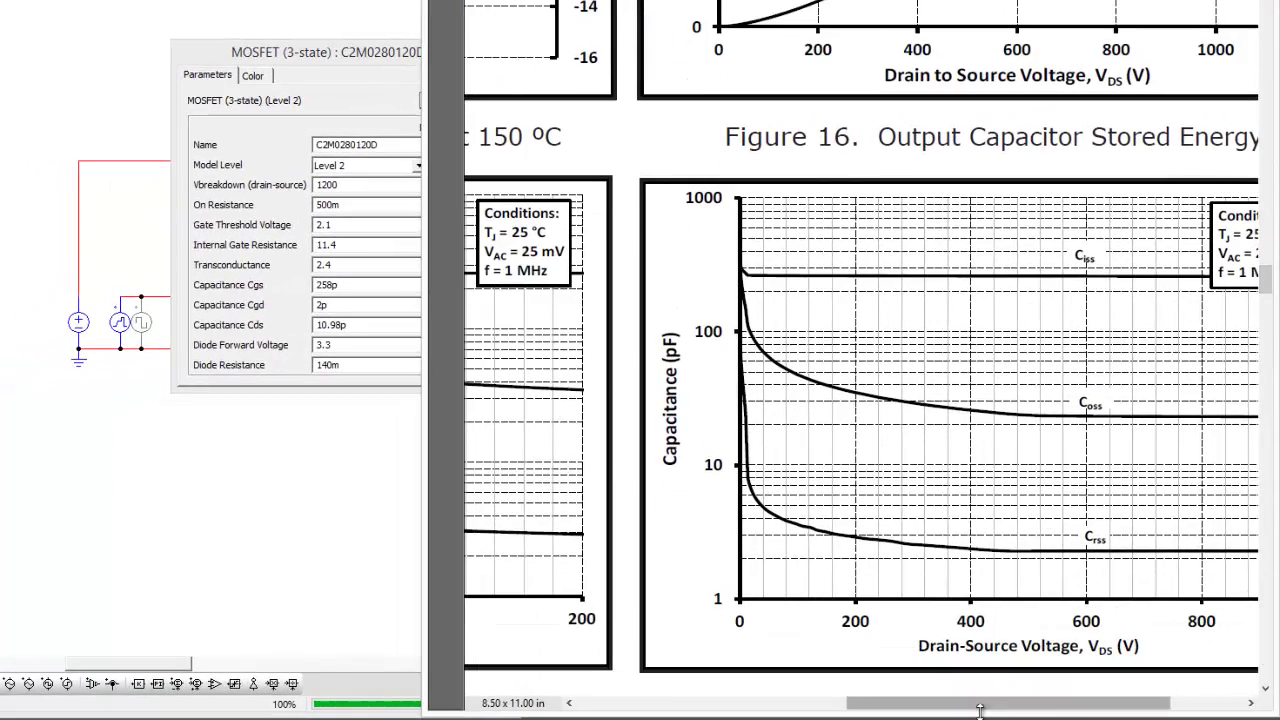
{"action": "left_click_drag", "start_coordinate": [982, 710], "coordinate": [1030, 690]}
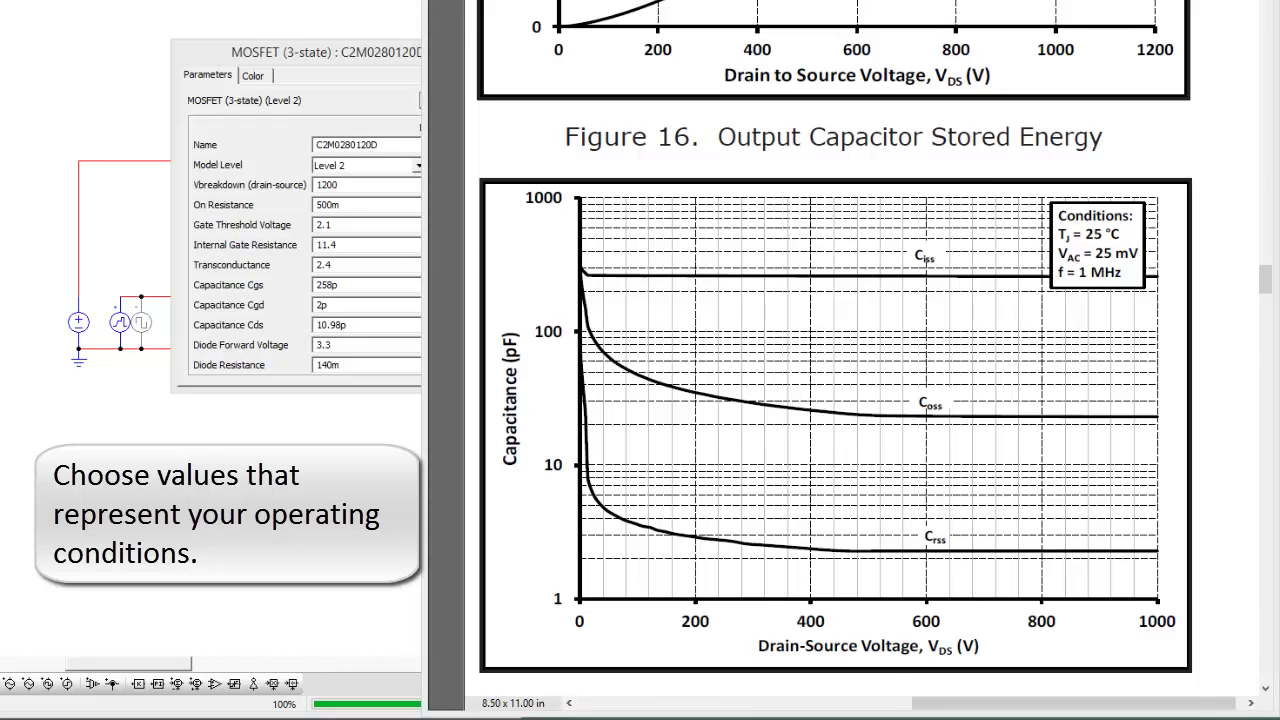
{"action": "key", "text": "alt+Tab"}
{"action": "left_click", "coordinate": [878, 428]}
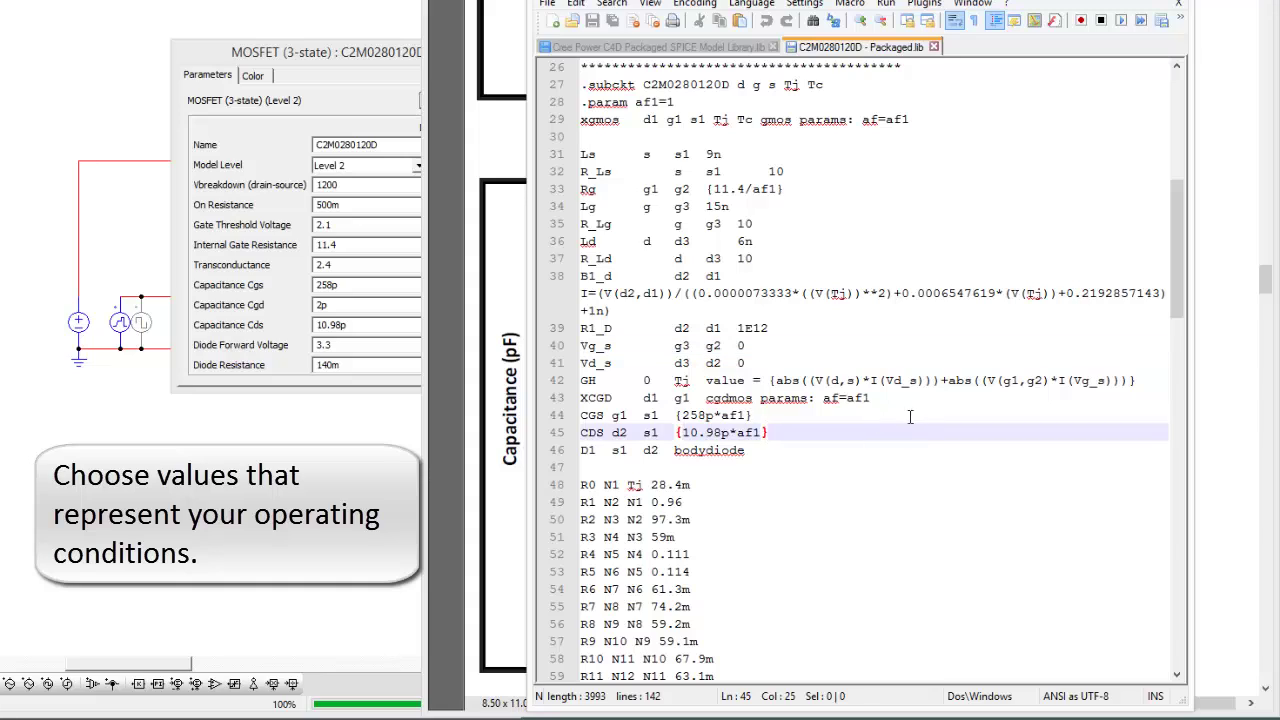
{"action": "double_click", "coordinate": [712, 418]}
{"action": "double_click", "coordinate": [714, 451]}
{"action": "left_click", "coordinate": [716, 432]}
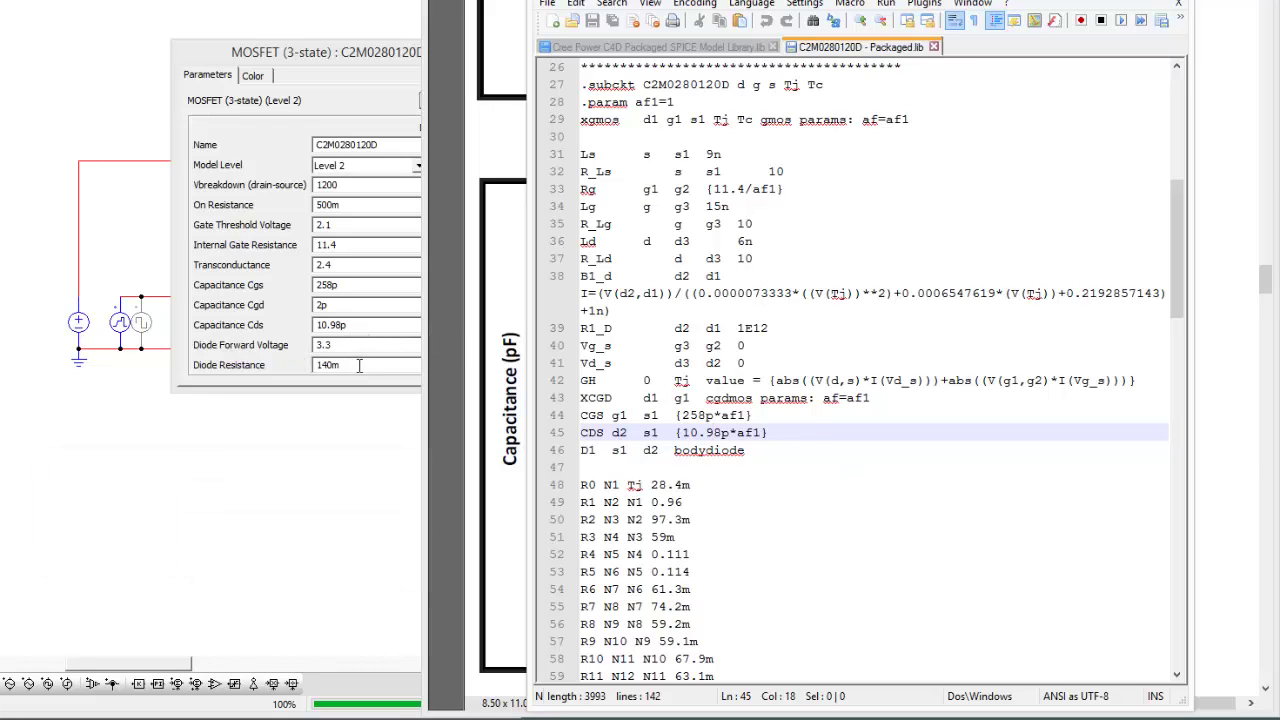
{"action": "left_click", "coordinate": [791, 482]}
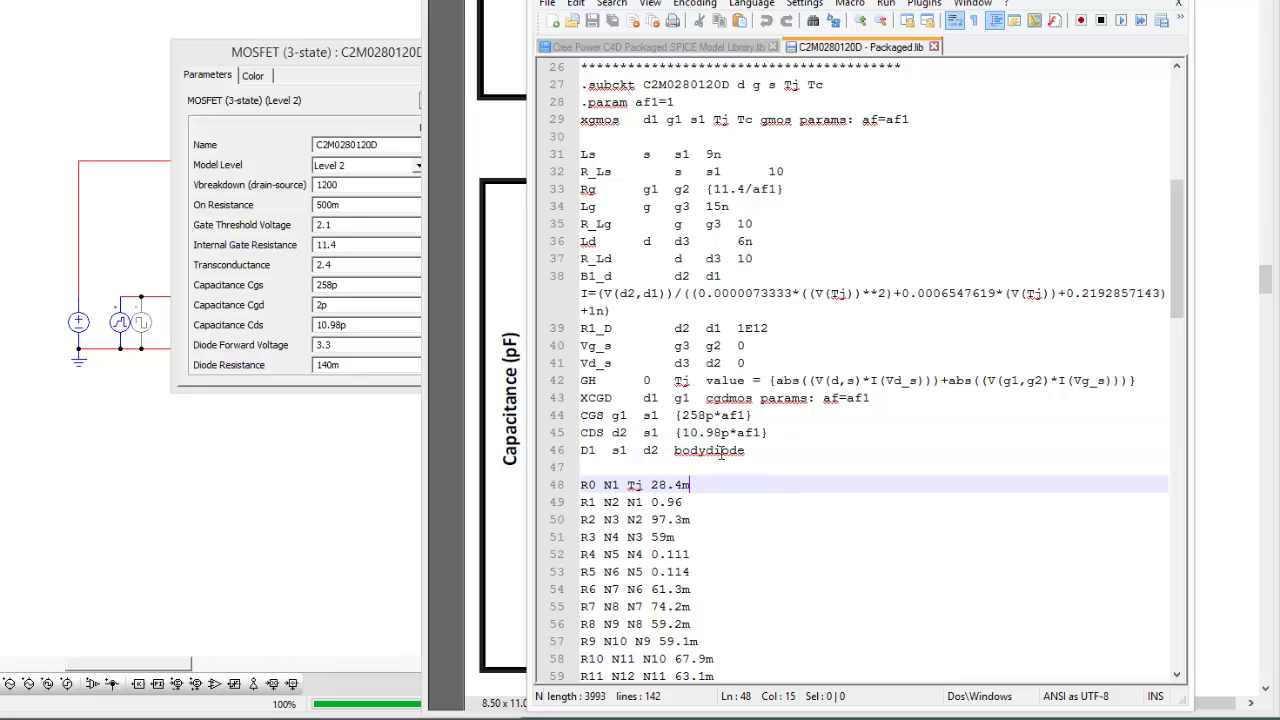
{"action": "double_click", "coordinate": [720, 453]}
{"action": "scroll", "coordinate": [720, 450], "scroll_direction": "down", "scroll_amount": 10}
{"action": "scroll", "coordinate": [780, 413], "scroll_direction": "up", "scroll_amount": 6}
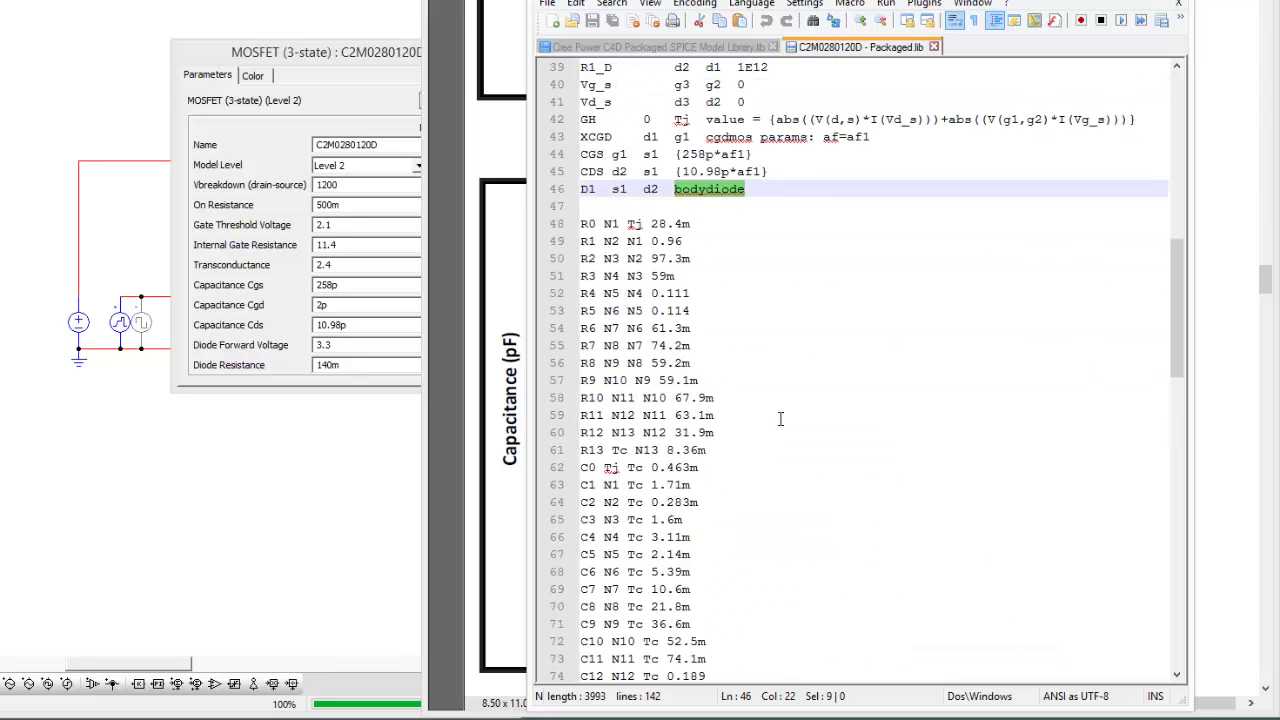
{"action": "scroll", "coordinate": [780, 413], "scroll_direction": "up", "scroll_amount": 7}
- Zoom the datasheet out to the full characteristics table and position PSIM beside it
{"action": "left_click", "coordinate": [1256, 276]}
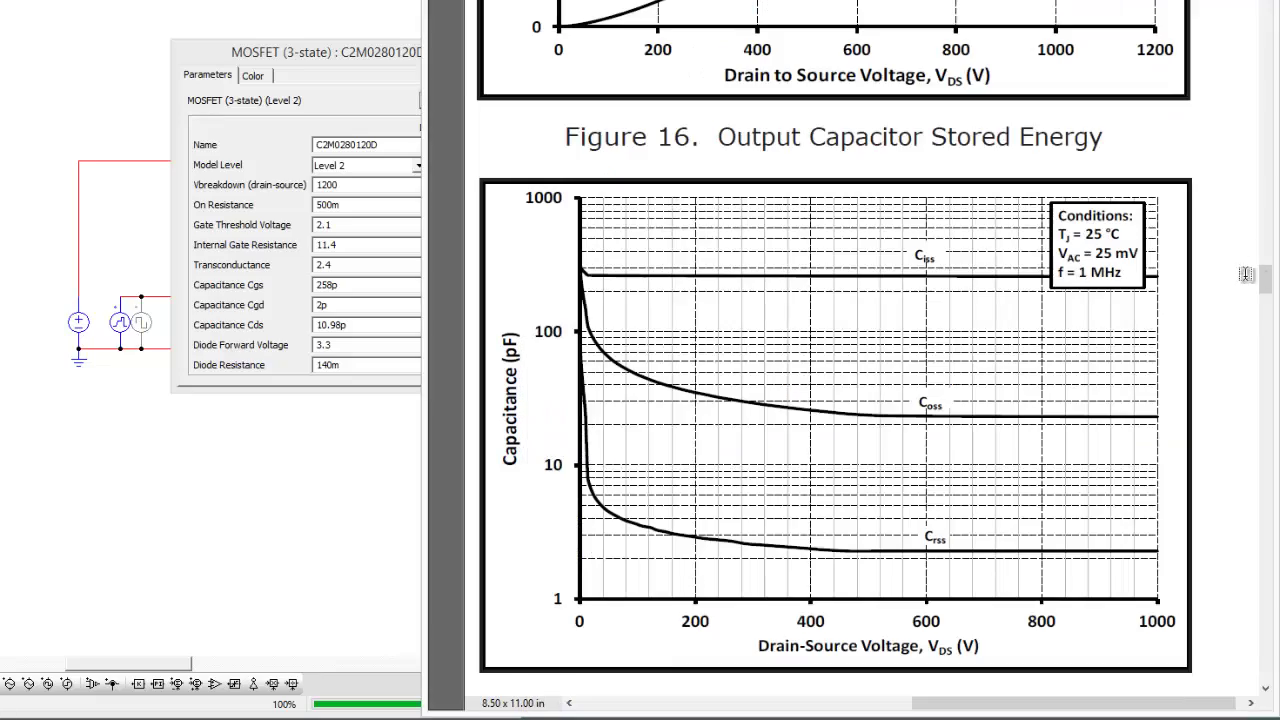
{"action": "left_click_drag", "start_coordinate": [1258, 276], "coordinate": [1266, 20]}
{"action": "key", "text": "ctrl+minus"}
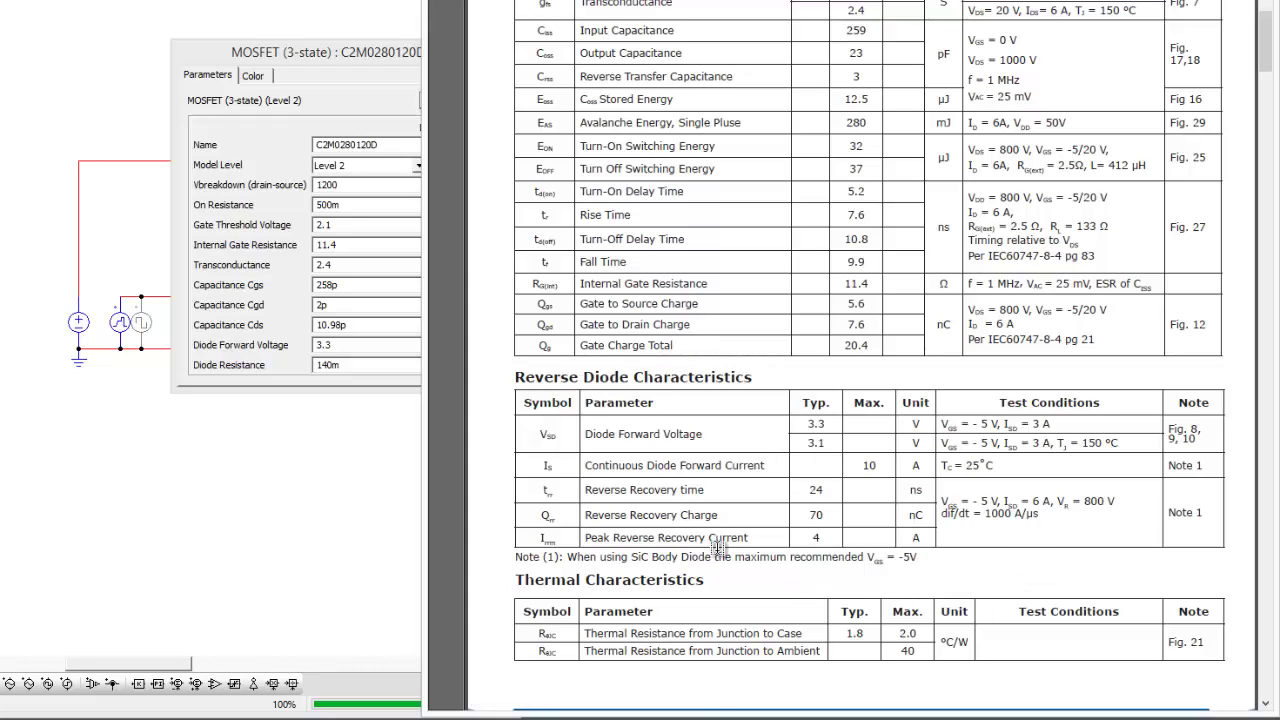
{"action": "left_click", "coordinate": [300, 64]}
{"action": "left_click_drag", "start_coordinate": [301, 56], "coordinate": [255, 56]}
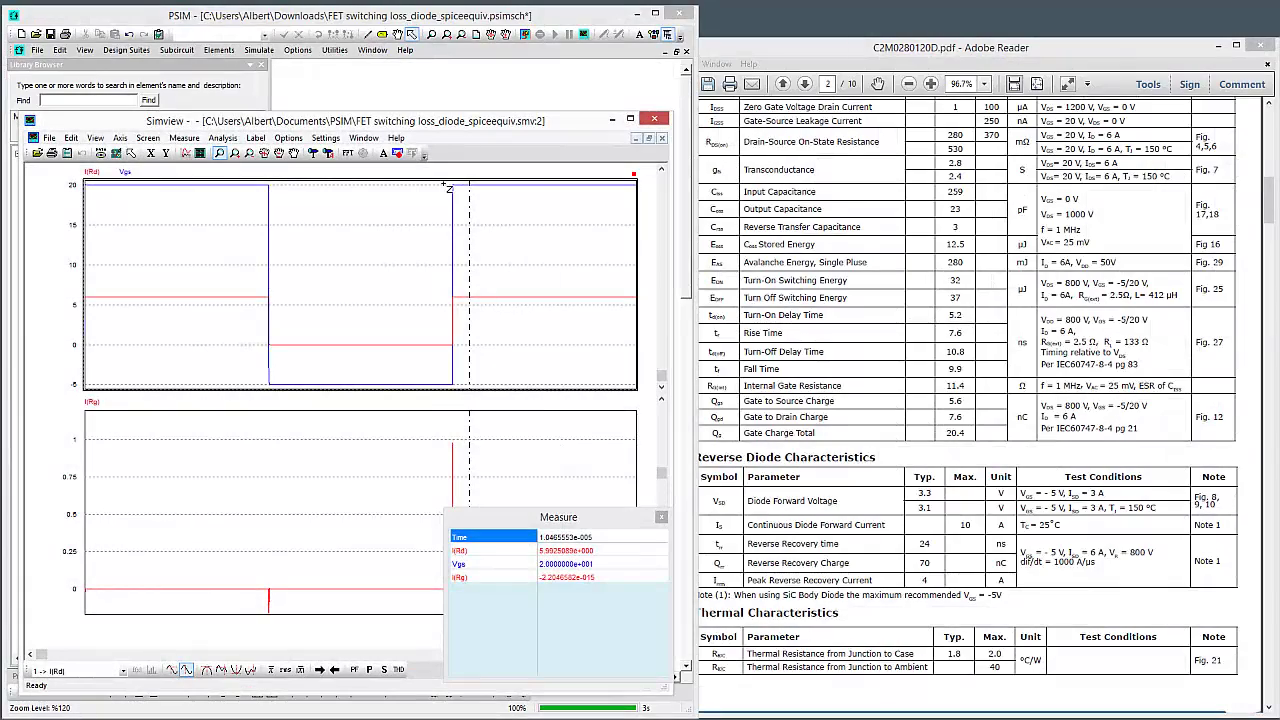
- Box-zoom the Simview plot tightly onto the turn-on edge and move the Measure readout aside
{"action": "left_click_drag", "start_coordinate": [448, 187], "coordinate": [487, 388]}
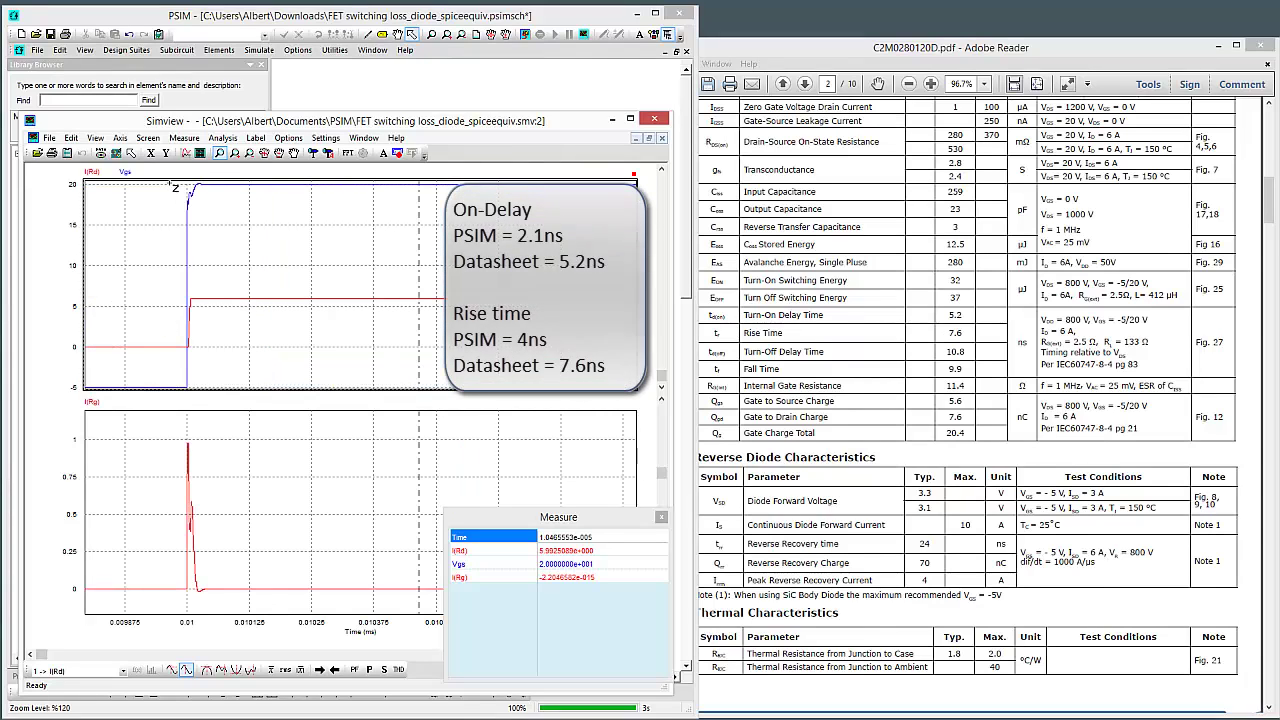
{"action": "left_click_drag", "start_coordinate": [170, 184], "coordinate": [231, 386]}
{"action": "left_click_drag", "start_coordinate": [591, 523], "coordinate": [528, 398]}
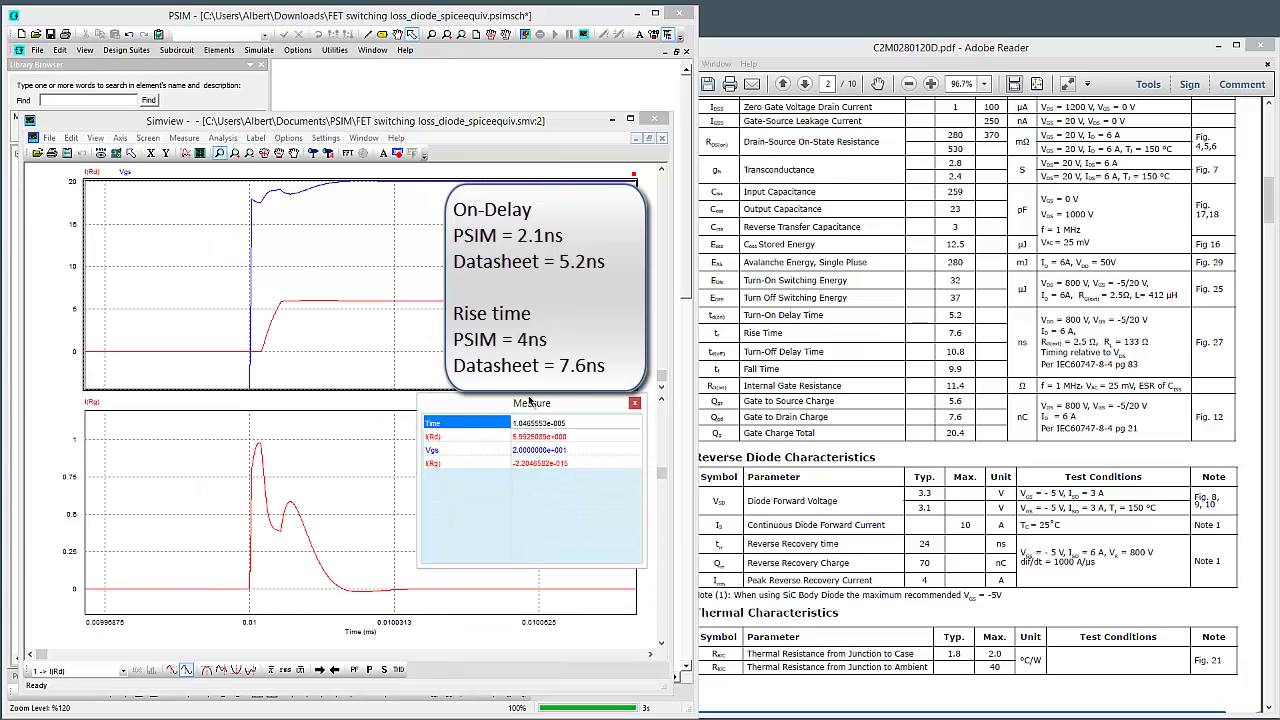
- Measure about 2.2 ns turn-on delay and 4.0 ns rise time with Simview cursors
{"action": "left_click", "coordinate": [184, 137]}
{"action": "left_click", "coordinate": [198, 153]}
{"action": "left_click", "coordinate": [253, 353]}
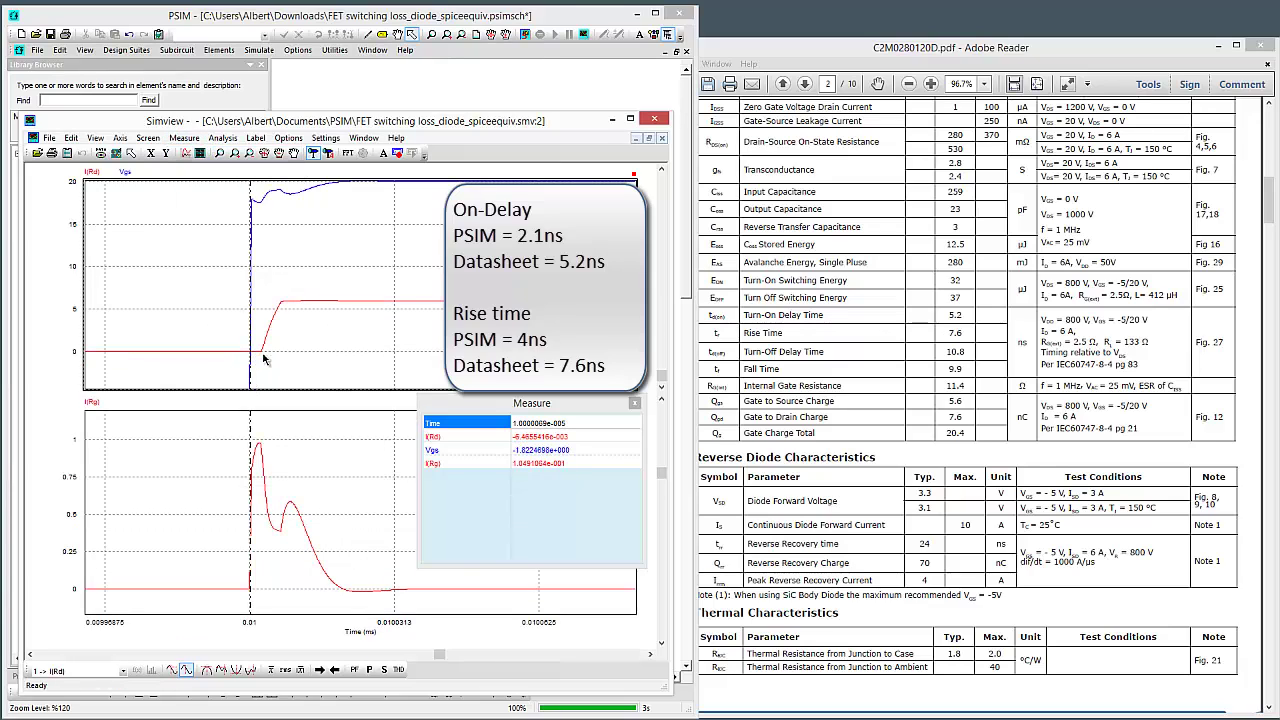
{"action": "right_click", "coordinate": [262, 356]}
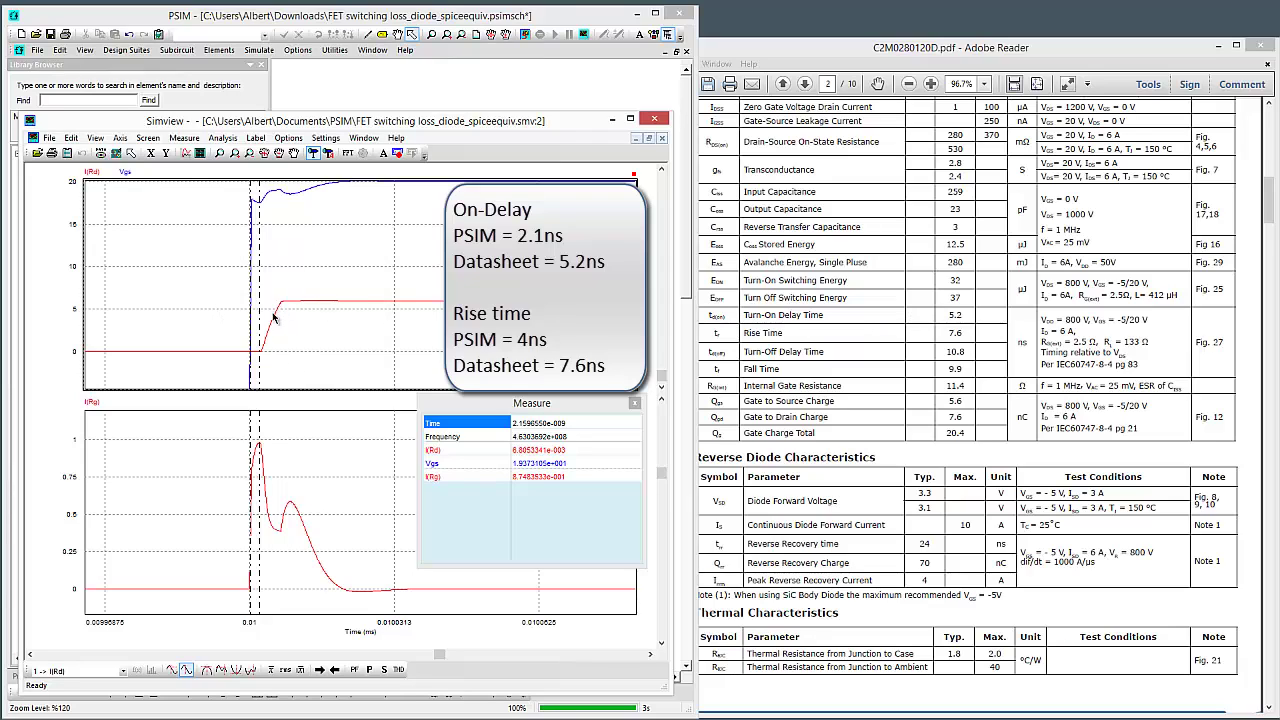
{"action": "left_click", "coordinate": [260, 355]}
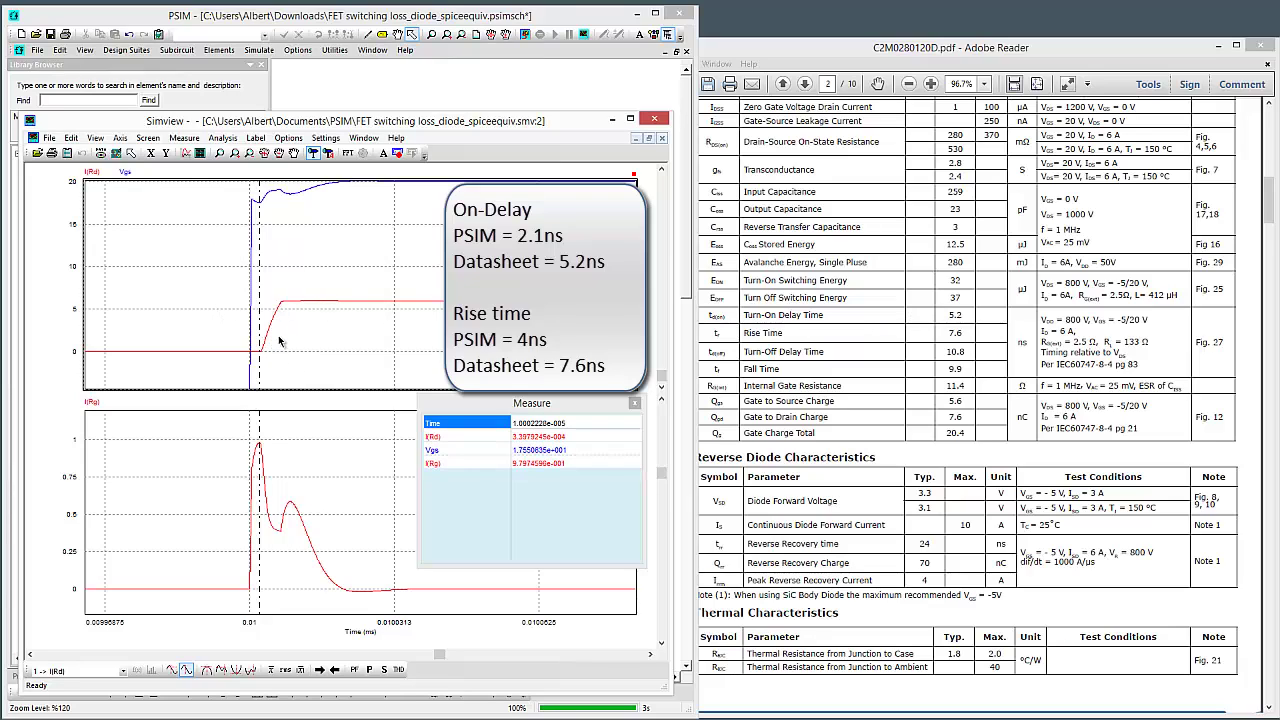
{"action": "right_click", "coordinate": [280, 315]}
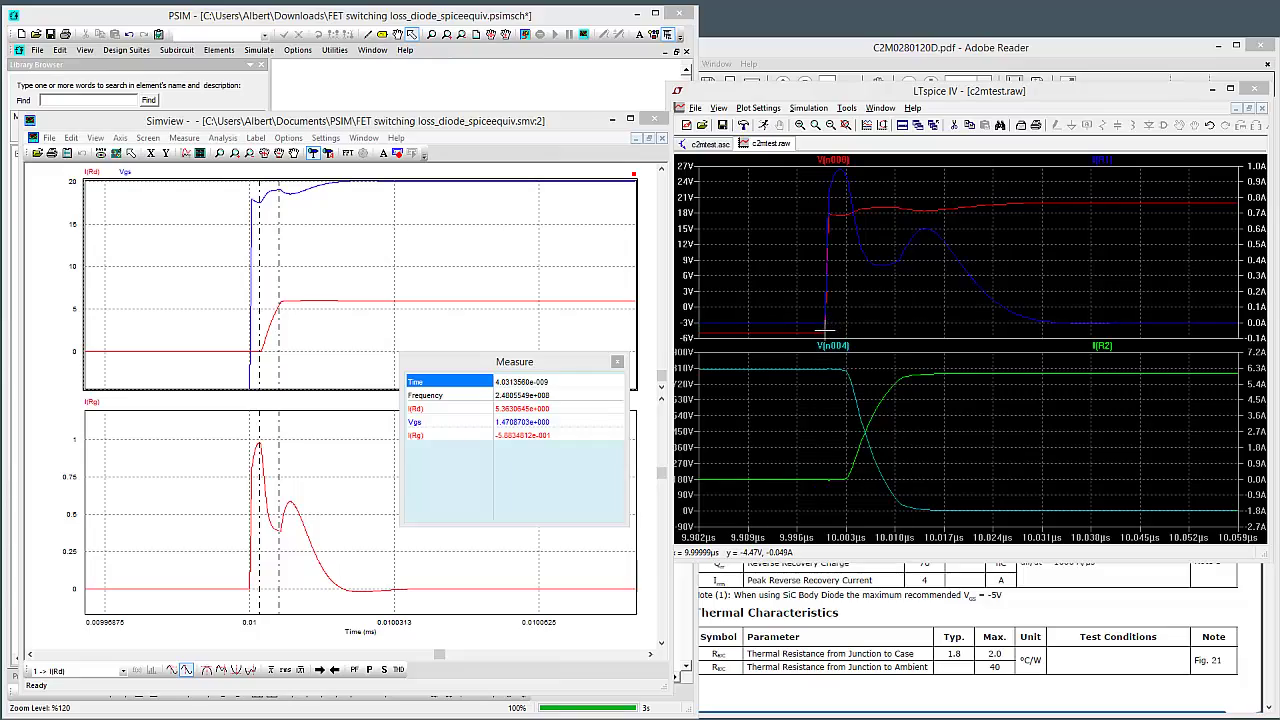
- Measure the V(n008) gate-voltage rise in LTspice, then return to the datasheet's switching table
{"action": "left_click_drag", "start_coordinate": [825, 332], "coordinate": [847, 498]}
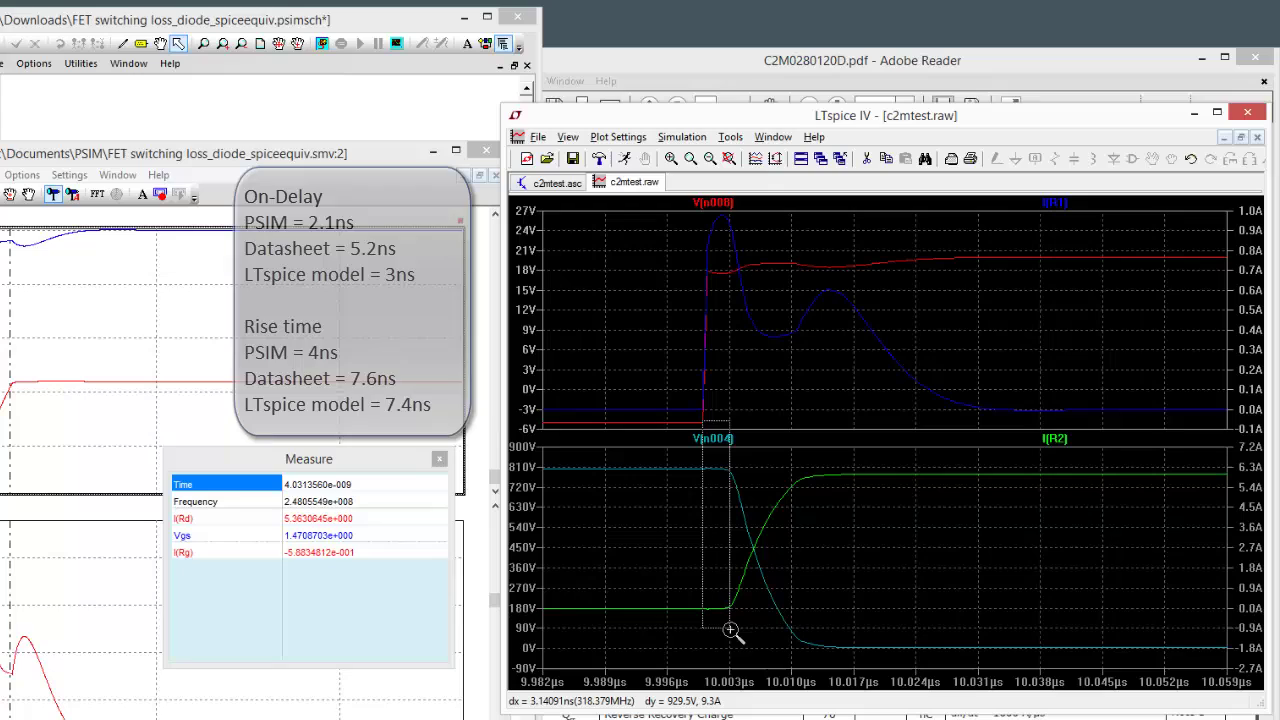
{"action": "left_click_drag", "start_coordinate": [731, 630], "coordinate": [798, 471]}
{"action": "key", "text": "alt+Tab"}
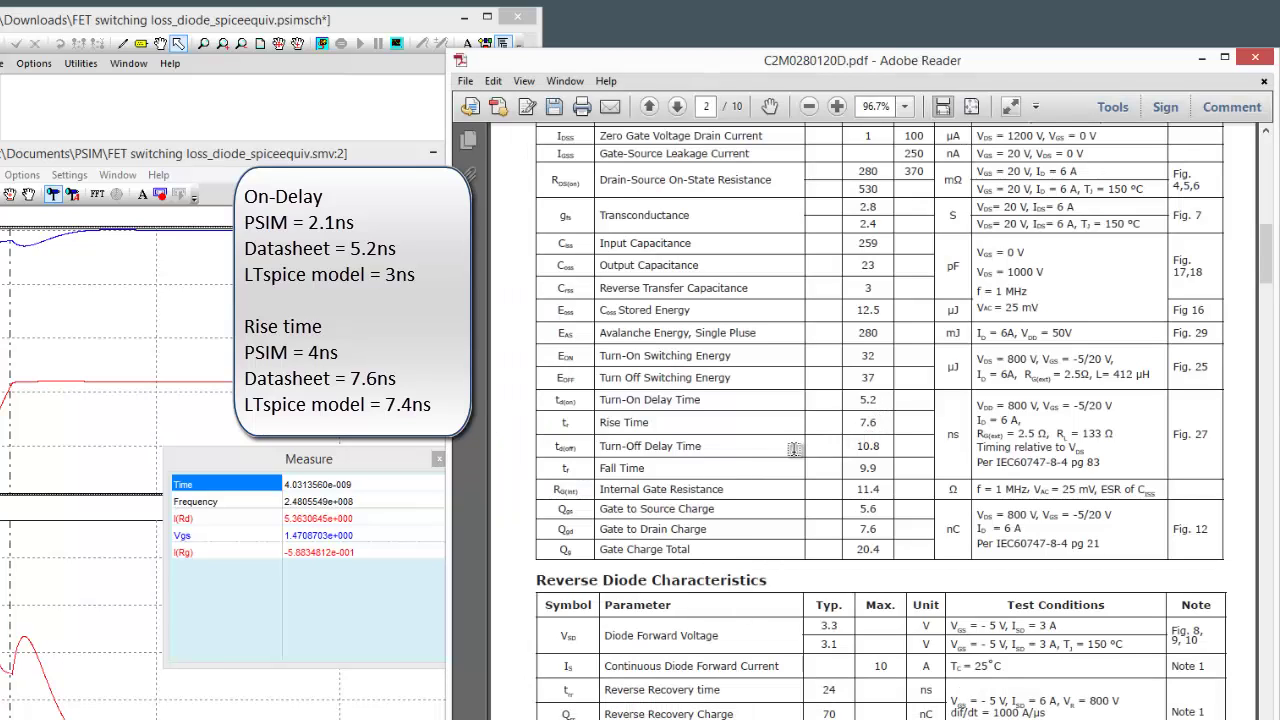
- Bring LTspice beside Simview and set the marker on the I(Rg) dip, reading 0.585 A at 10.009 µs
{"action": "key", "text": "alt+Tab"}
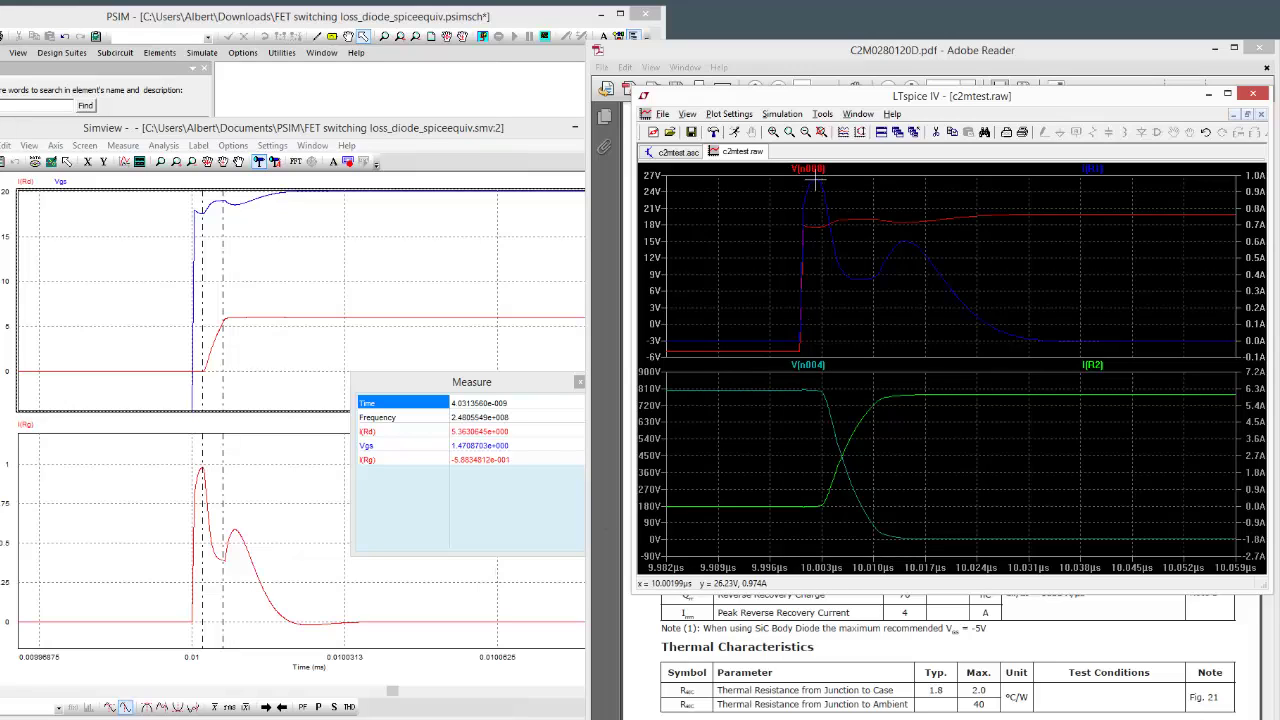
{"action": "left_click", "coordinate": [201, 476]}
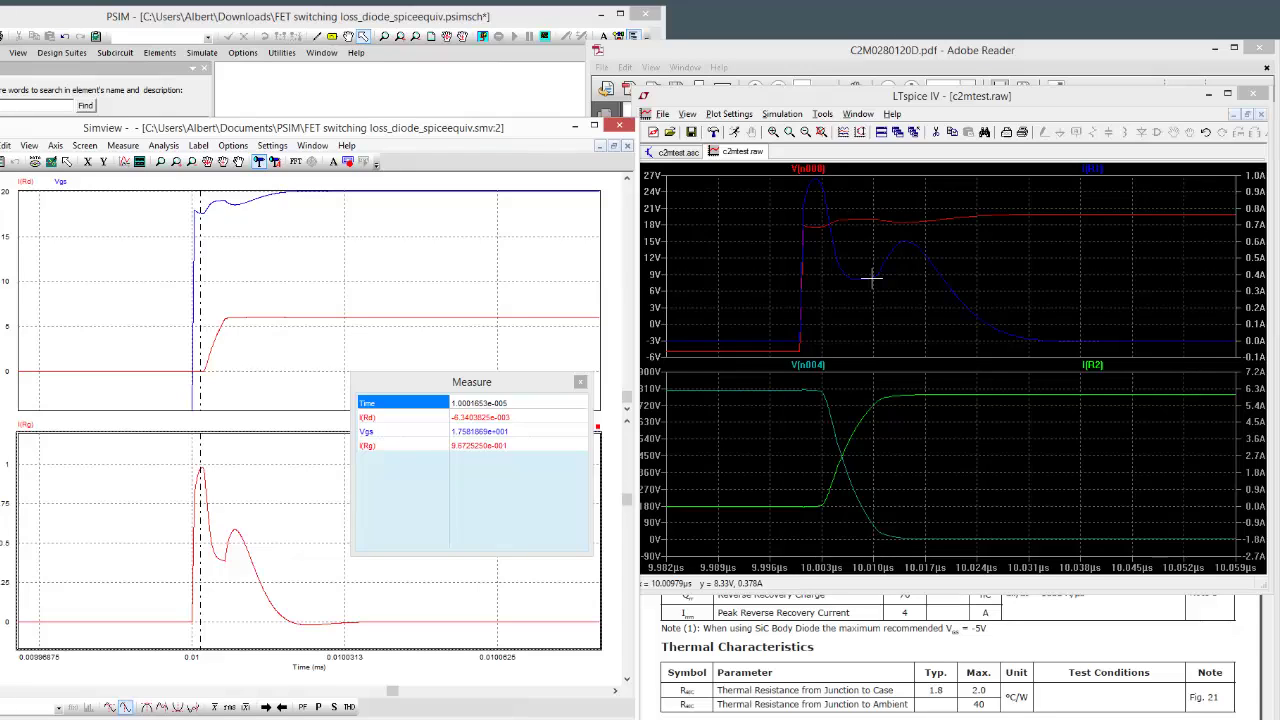
{"action": "right_click", "coordinate": [226, 562]}
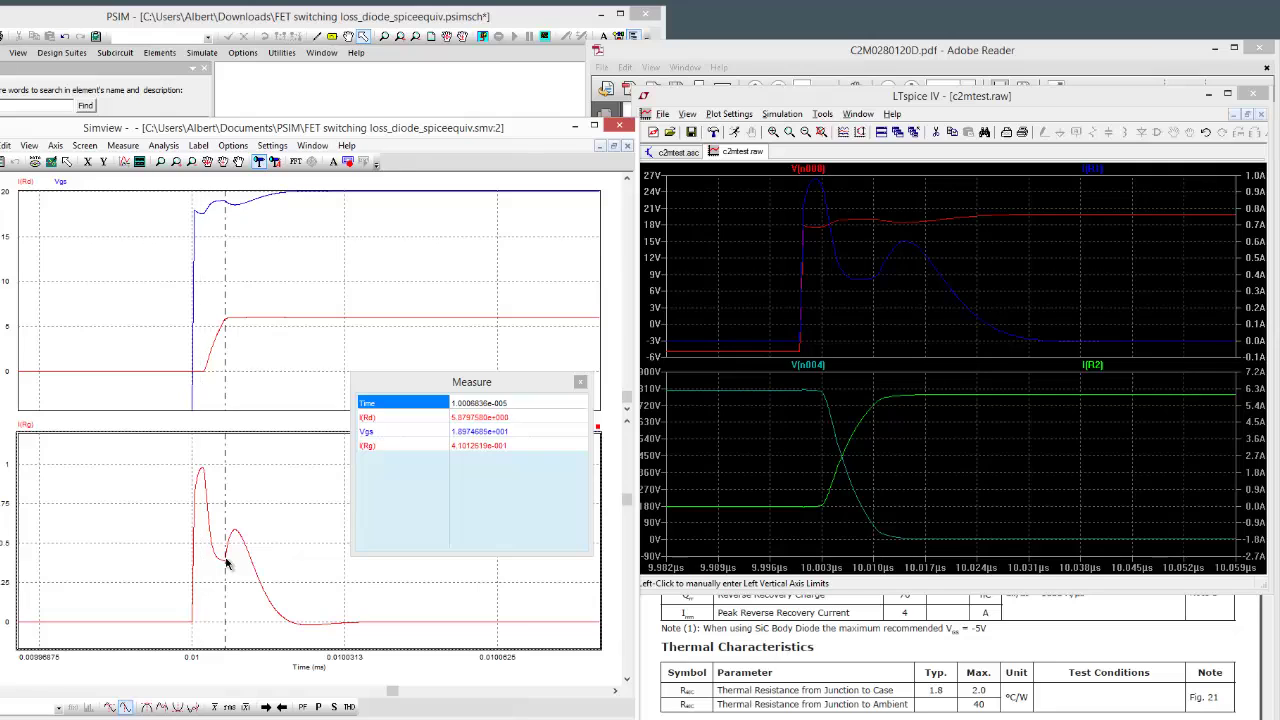
{"action": "double_click", "coordinate": [226, 562]}
{"action": "left_click", "coordinate": [458, 566]}
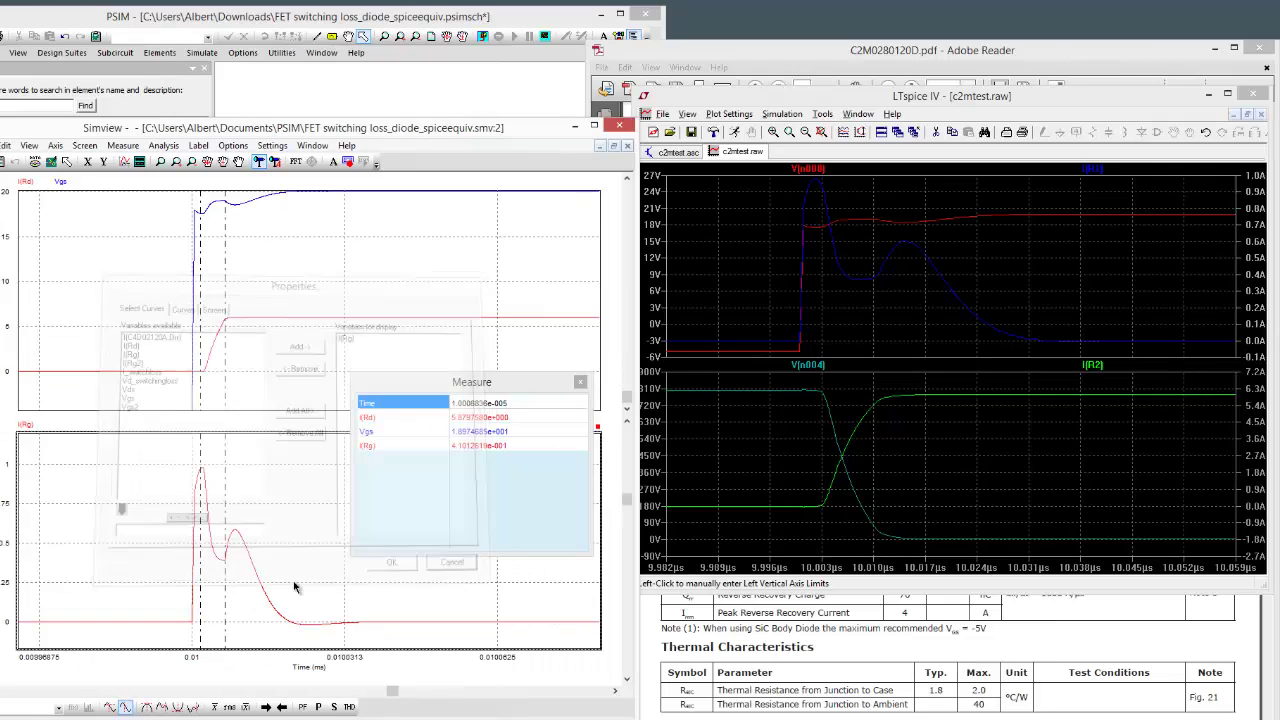
{"action": "left_click", "coordinate": [225, 563]}
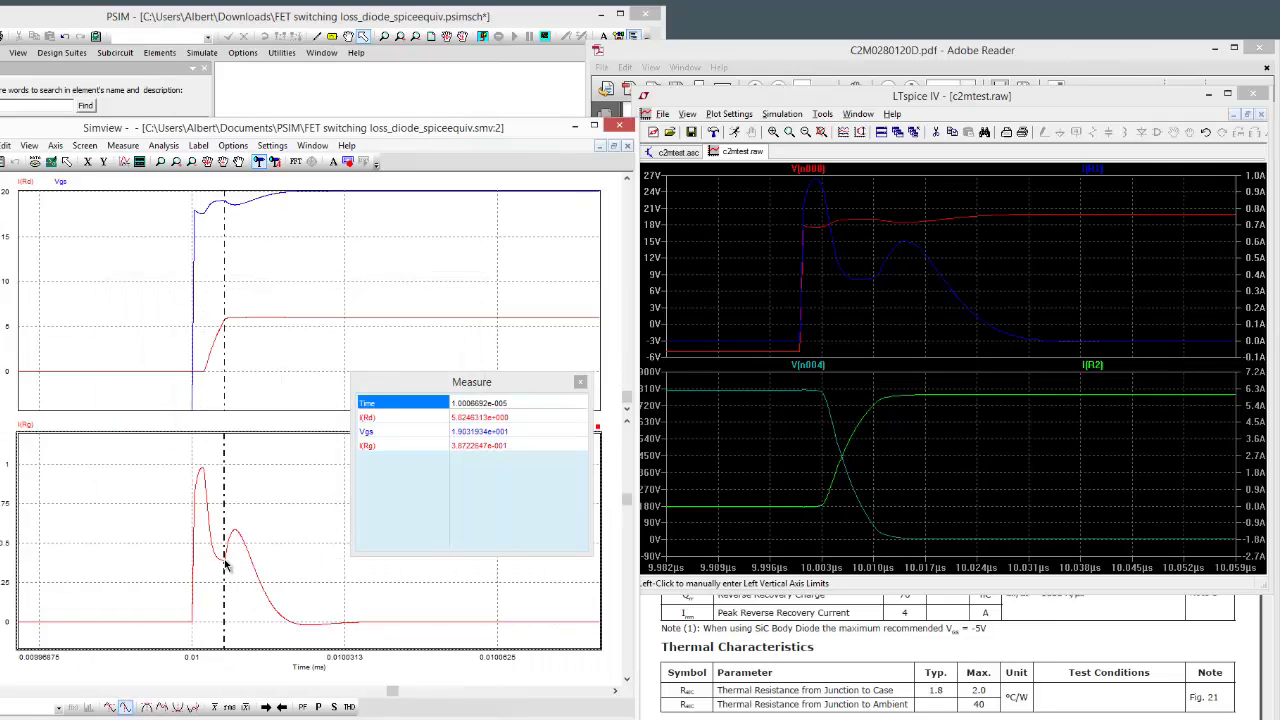
{"action": "left_click", "coordinate": [223, 565]}
{"action": "left_click", "coordinate": [227, 568]}
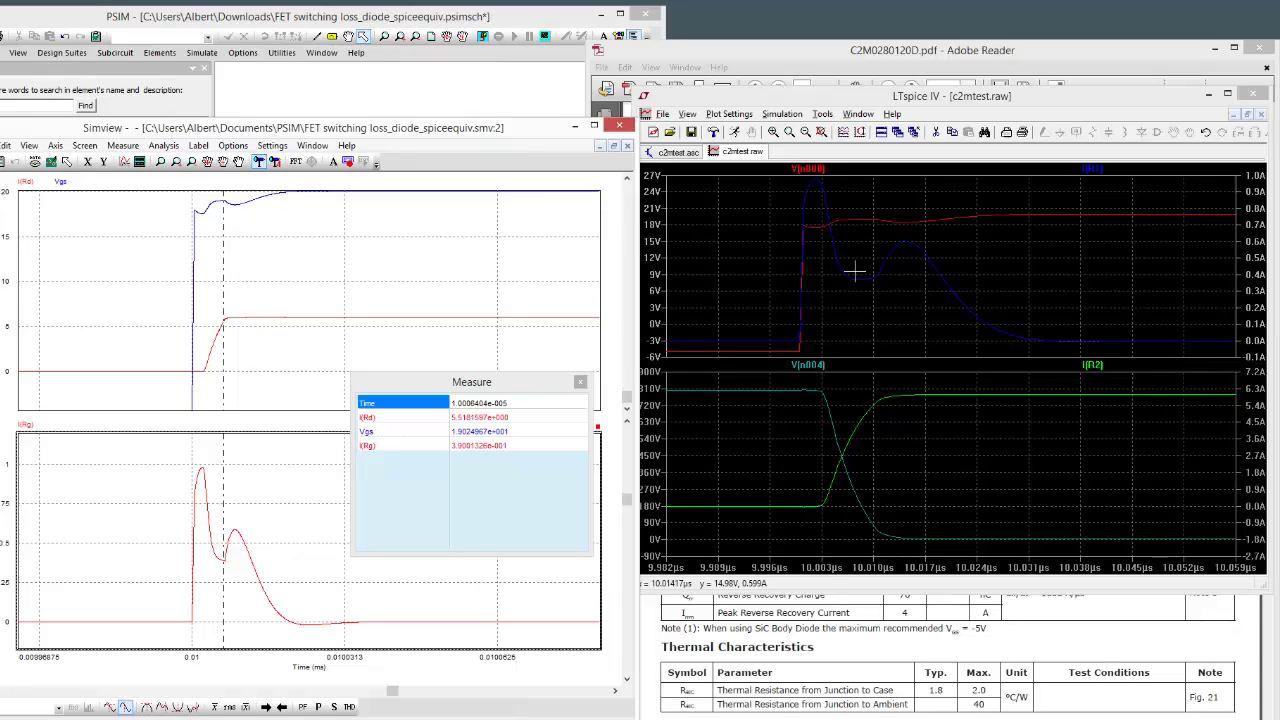
{"action": "left_click", "coordinate": [237, 535]}
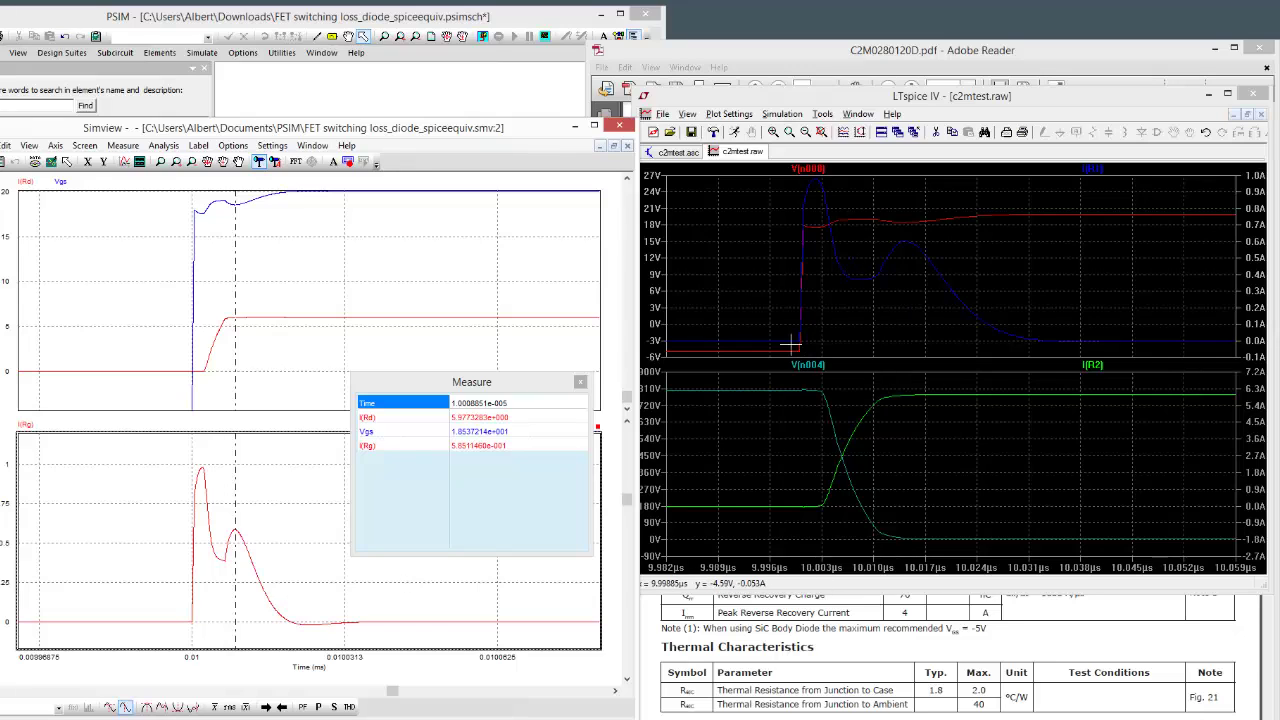
- Drag a zoom box over the LTspice gate-voltage bump, then cancel it without zooming
{"action": "left_click_drag", "start_coordinate": [796, 341], "coordinate": [870, 283]}
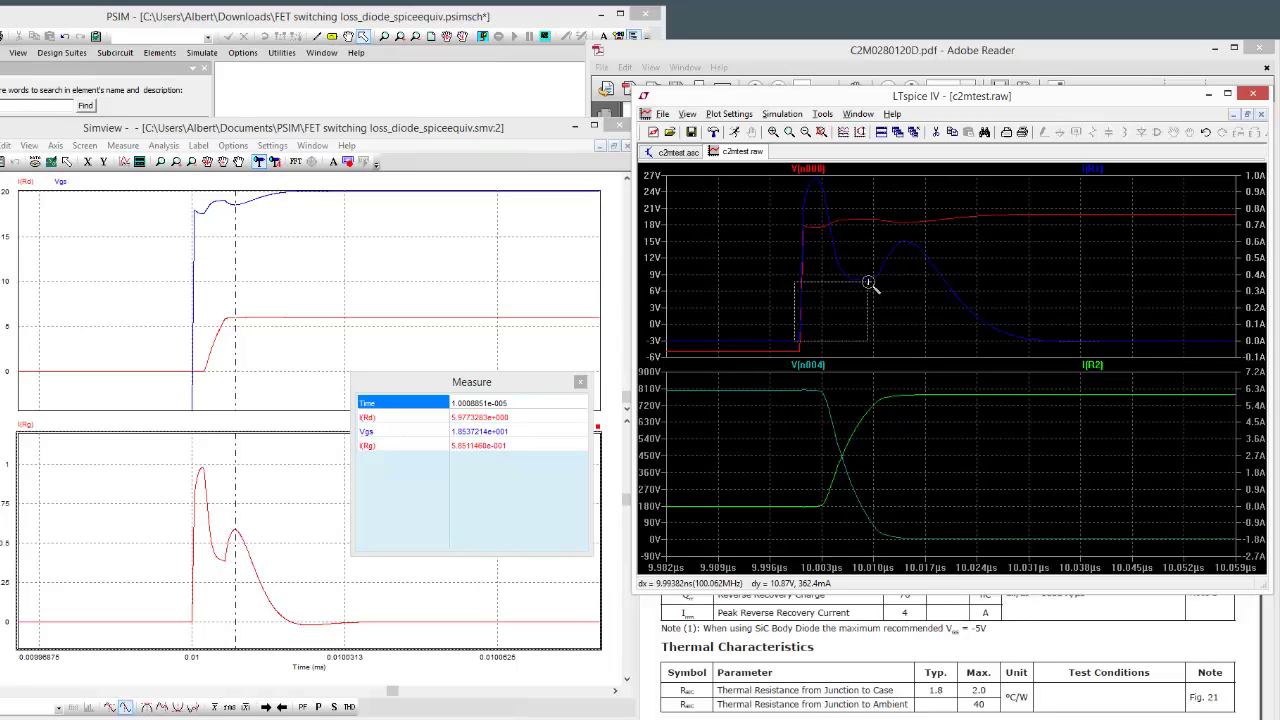
{"action": "left_click_drag", "start_coordinate": [870, 283], "coordinate": [911, 241]}
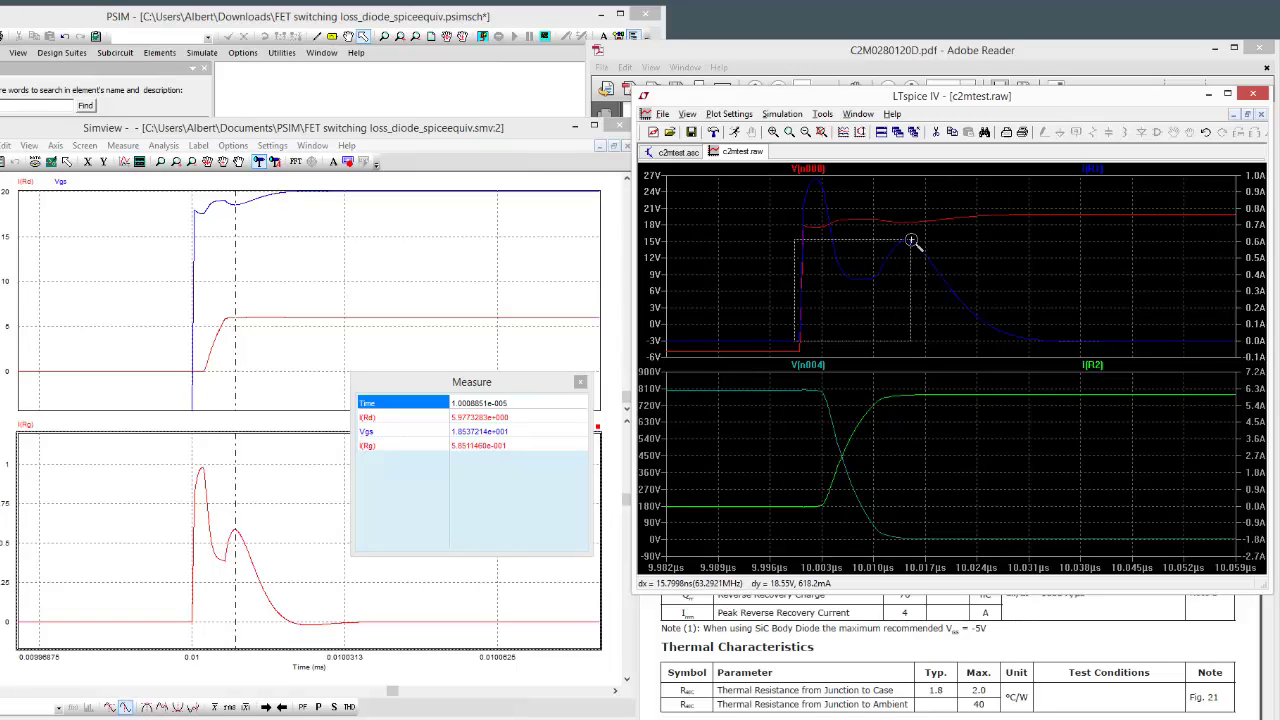
{"action": "key", "text": "Escape"}
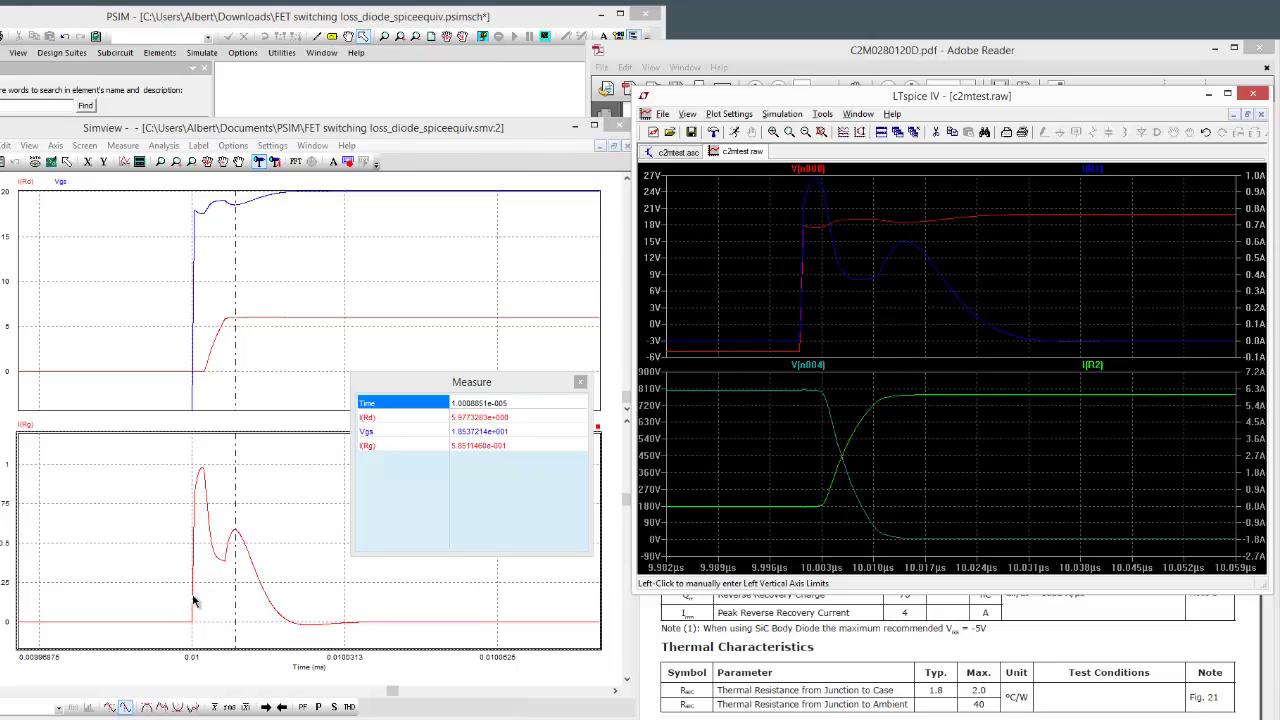
- Place Simview cursors spanning 8.78 ns after the PSIM turn-on edge, then bring the datasheet forward
{"action": "left_click", "coordinate": [194, 622]}
{"action": "right_click", "coordinate": [220, 562]}
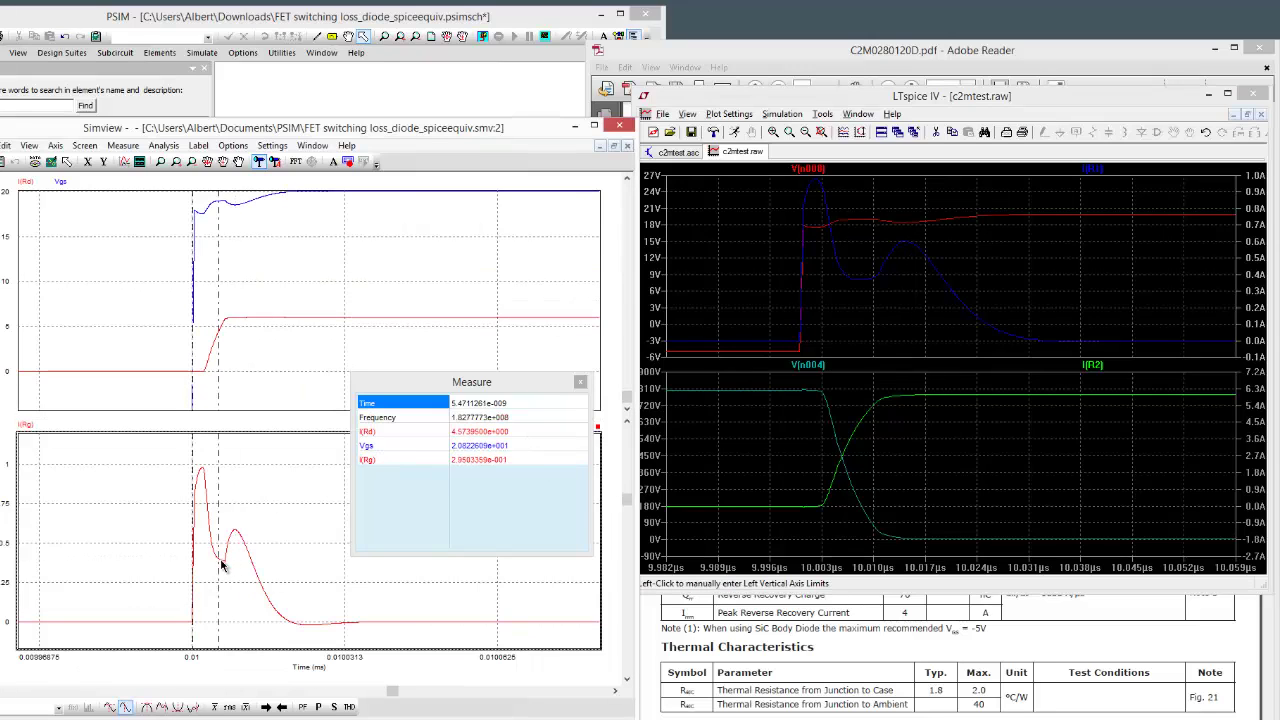
{"action": "right_click", "coordinate": [226, 566]}
{"action": "right_click", "coordinate": [236, 534]}
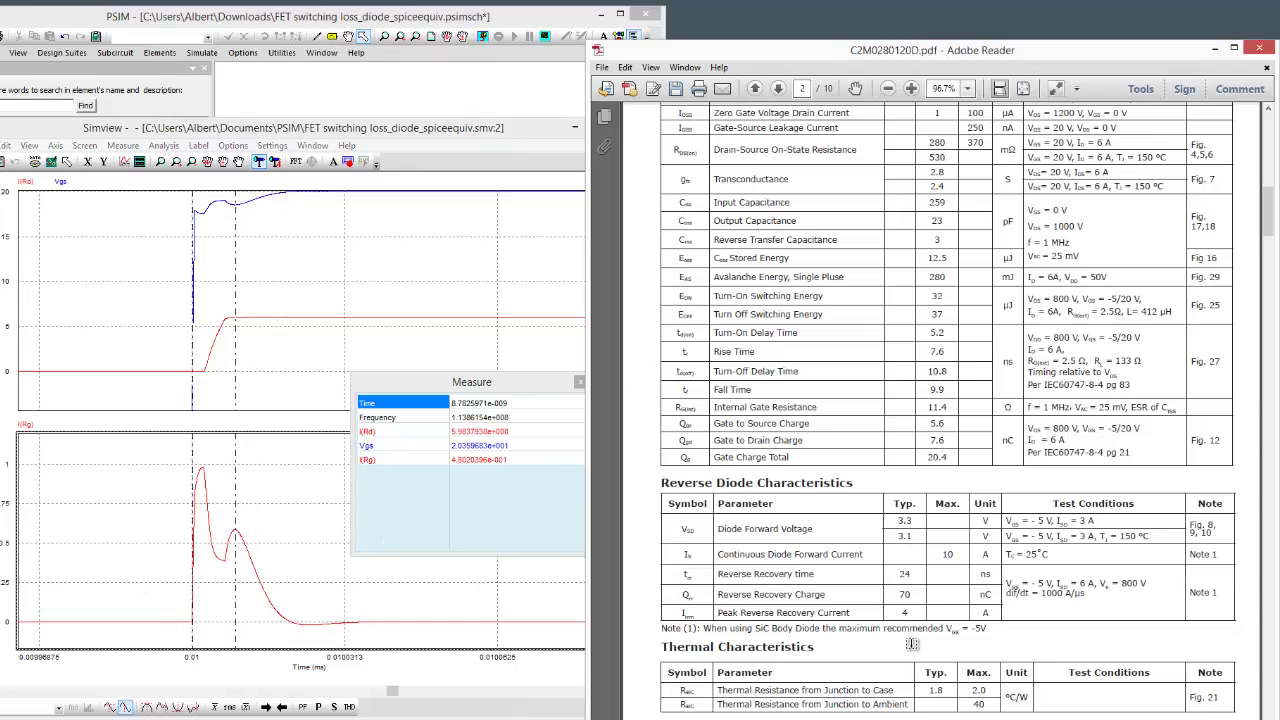
{"action": "left_click", "coordinate": [915, 640]}
- Zoom the Simview waveforms tightly onto the turn-off falling edge near 0.005 ms
{"action": "left_click", "coordinate": [157, 128]}
{"action": "left_click", "coordinate": [51, 161]}
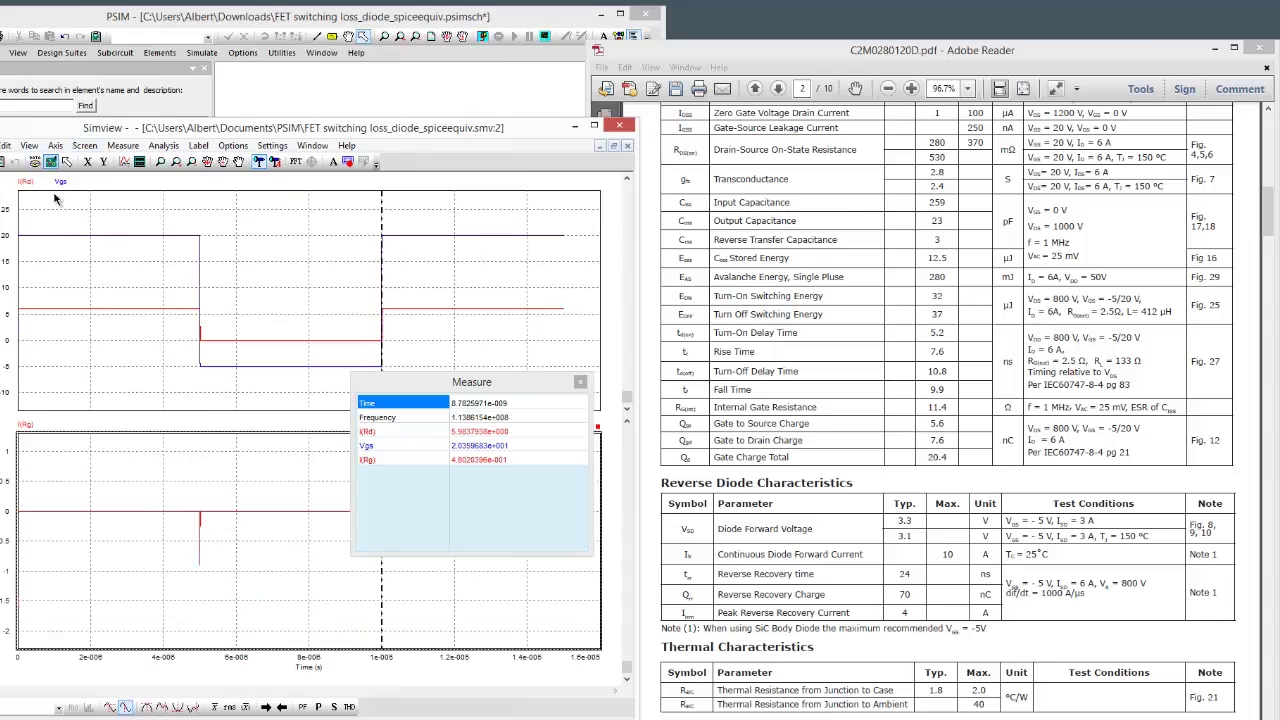
{"action": "left_click", "coordinate": [162, 161]}
{"action": "left_click_drag", "start_coordinate": [194, 231], "coordinate": [220, 380]}
{"action": "mouse_move", "coordinate": [300, 200]}
{"action": "left_mouse_down"}
{"action": "mouse_move", "coordinate": [412, 408]}
{"action": "mouse_move", "coordinate": [441, 222]}
{"action": "mouse_move", "coordinate": [421, 200]}
{"action": "mouse_move", "coordinate": [420, 224]}
{"action": "left_mouse_up"}
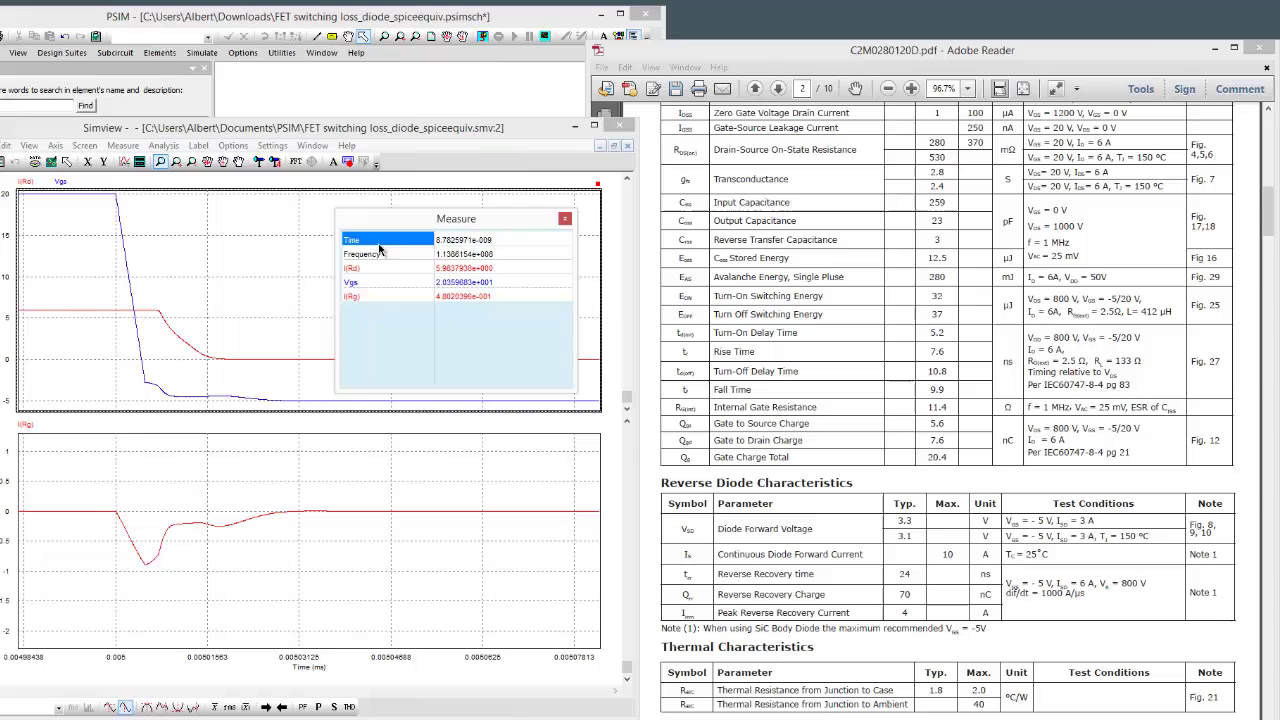
{"action": "left_click", "coordinate": [191, 161]}
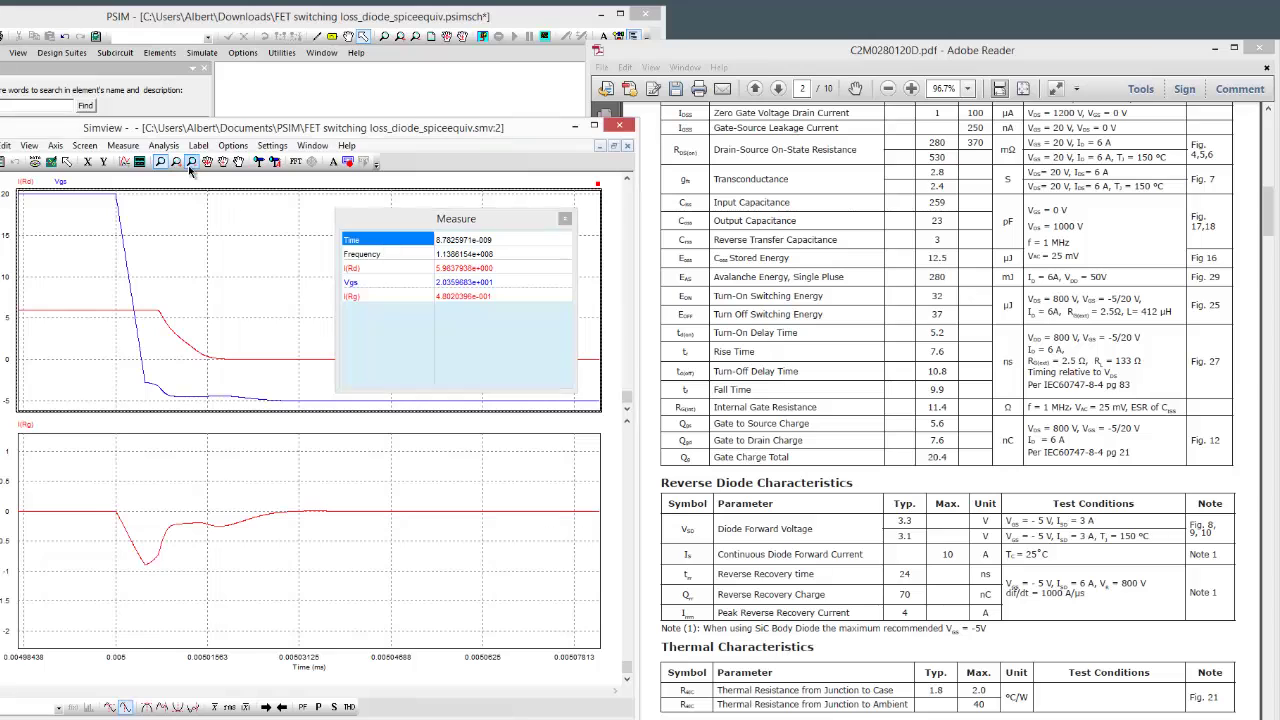
- Measure the turn-off edge: about 7.5 ns off-delay and 9.59 ns drain-current fall time
{"action": "left_click", "coordinate": [123, 146]}
{"action": "left_click", "coordinate": [138, 191]}
{"action": "left_click", "coordinate": [137, 190]}
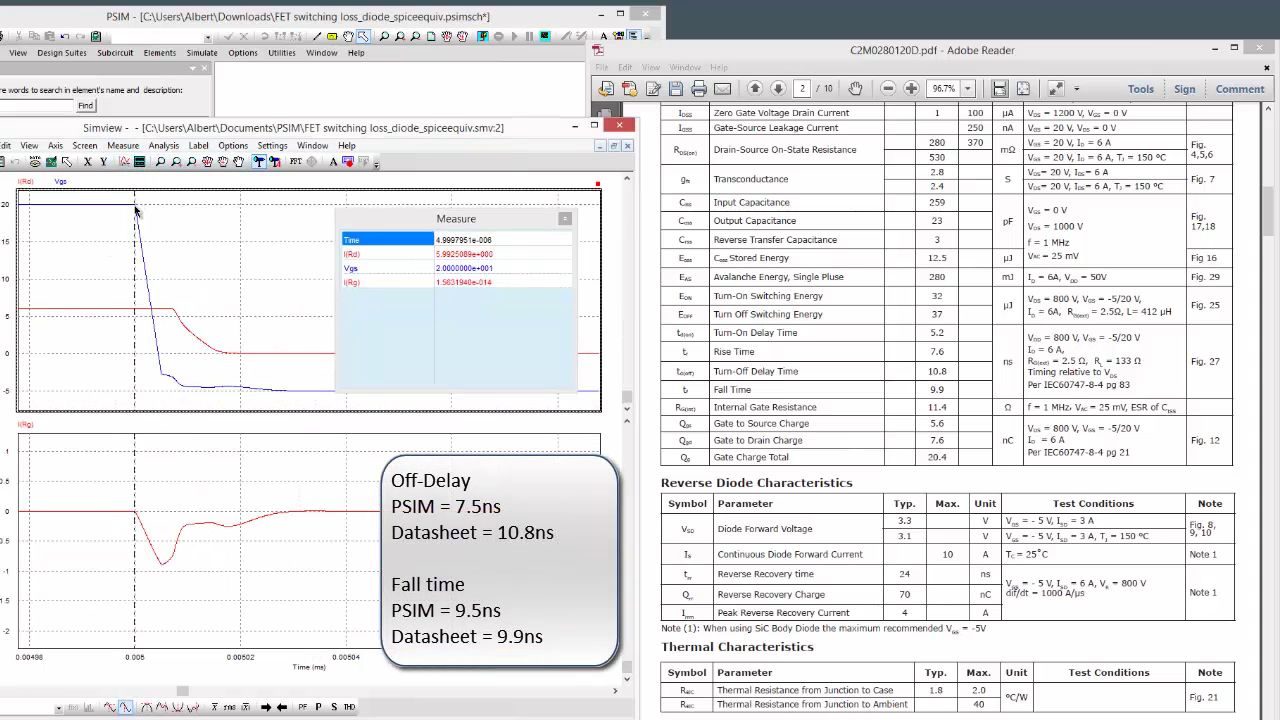
{"action": "right_click", "coordinate": [174, 314]}
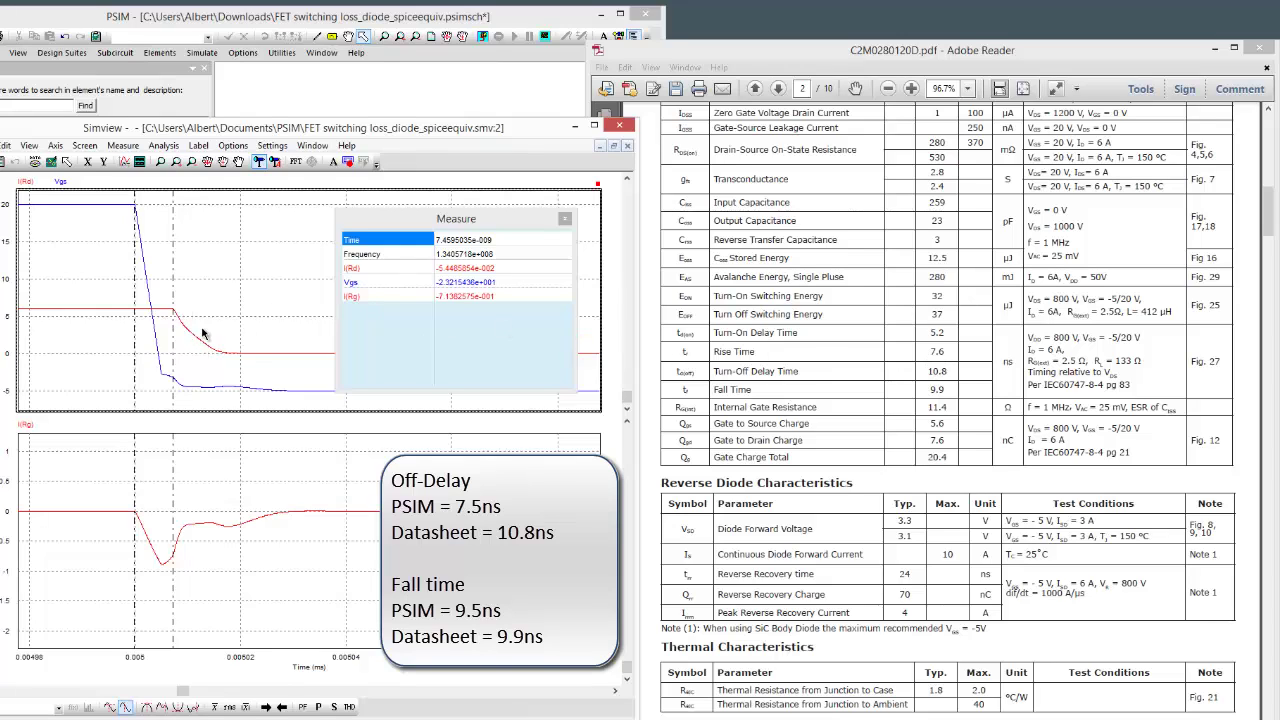
{"action": "left_click", "coordinate": [231, 352]}
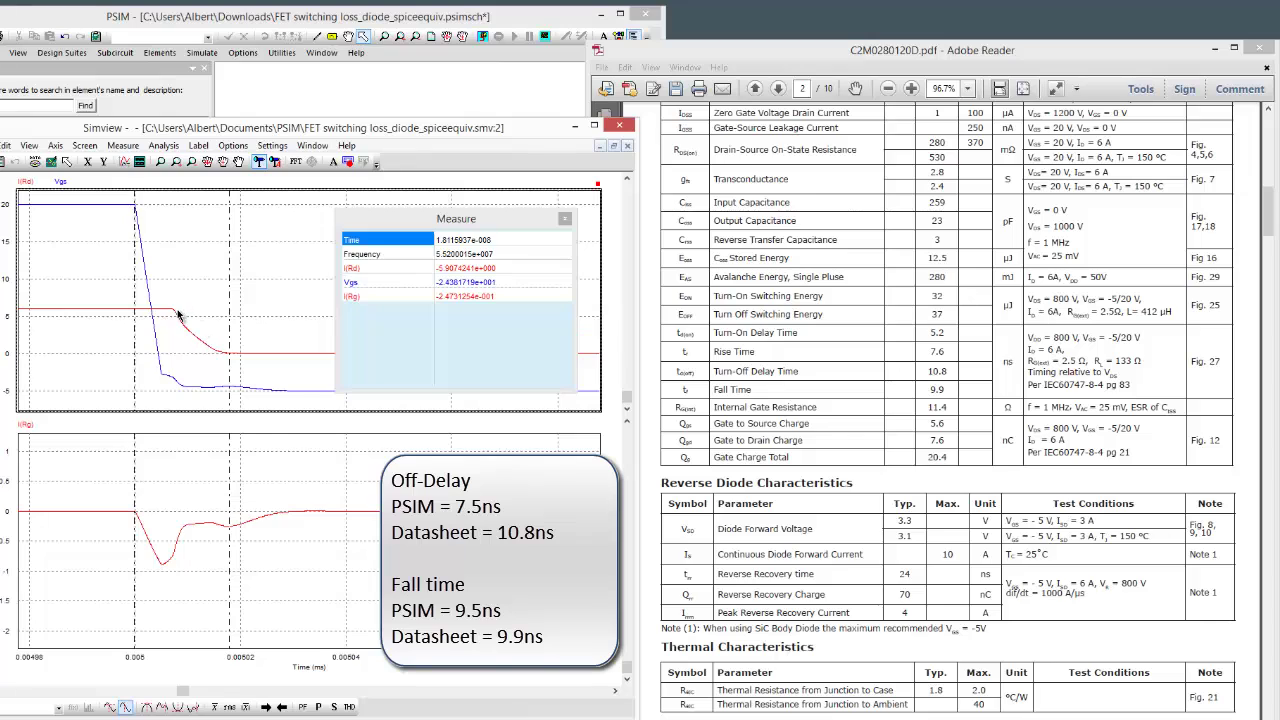
{"action": "left_click", "coordinate": [178, 316]}
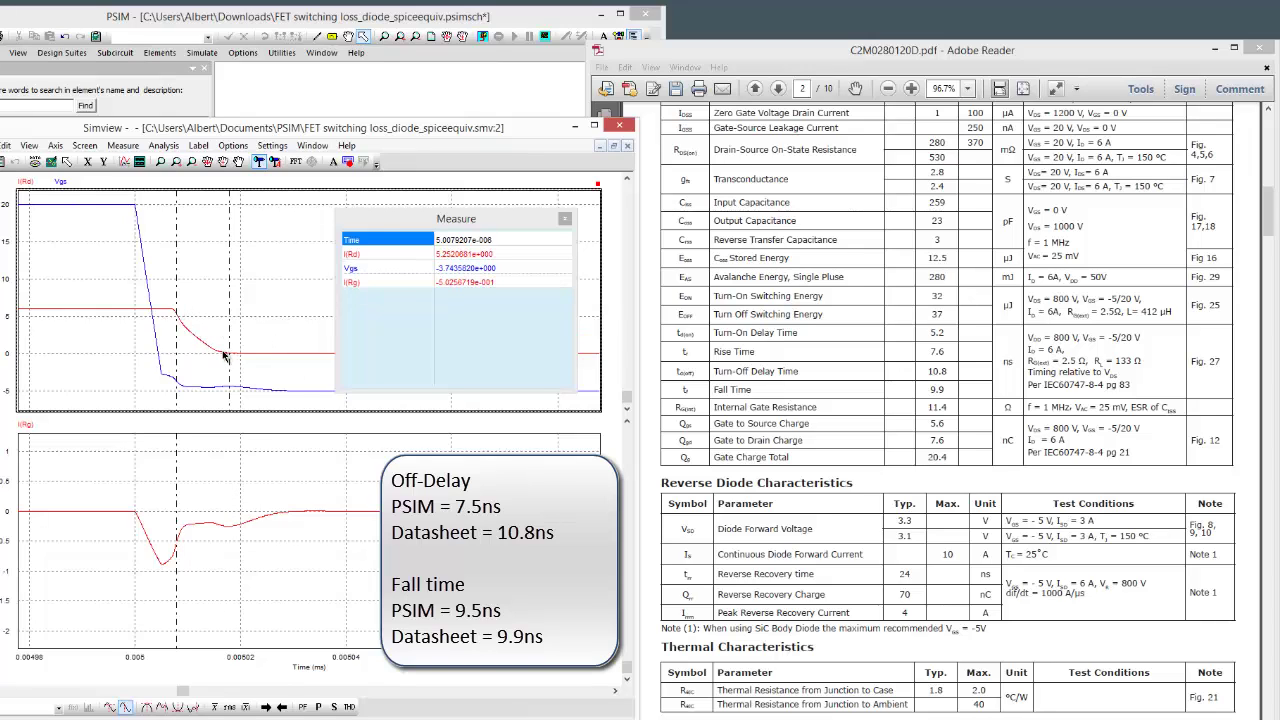
{"action": "right_click", "coordinate": [227, 356]}
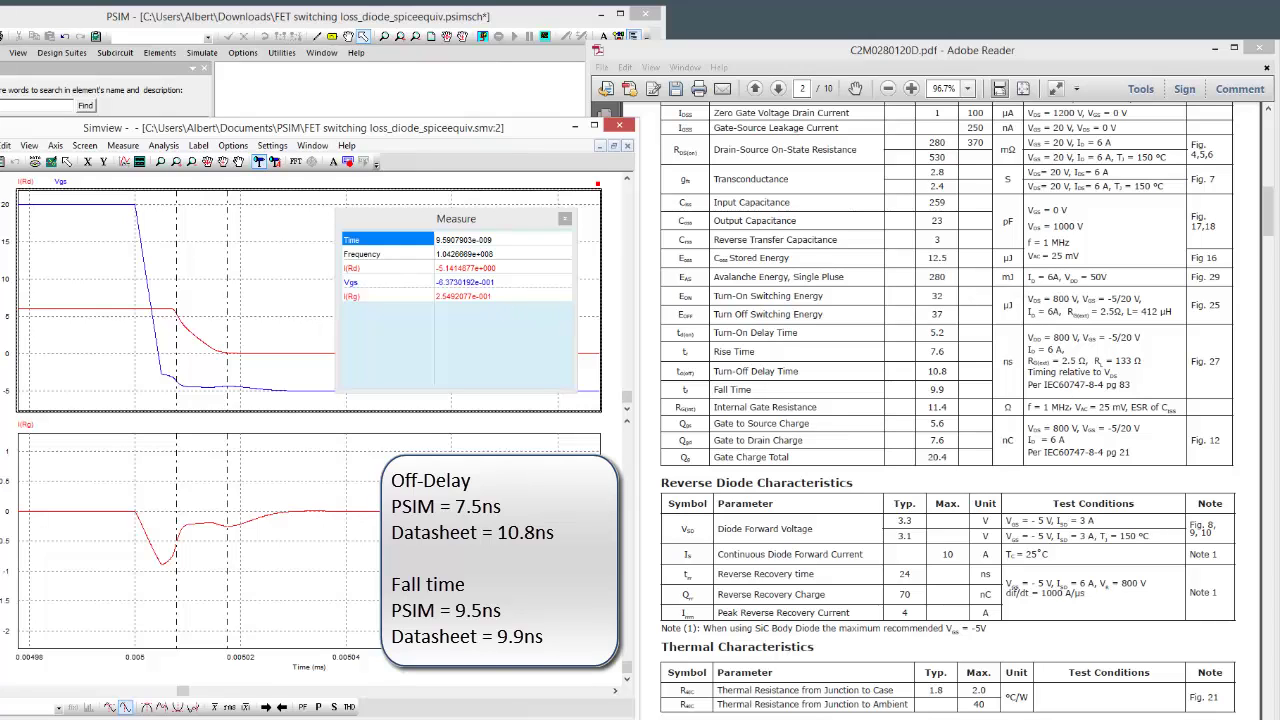
- Zoom the LTspice plots onto the turn-off edge, about 4.99–5.04 µs
{"action": "key", "text": "alt+Tab"}
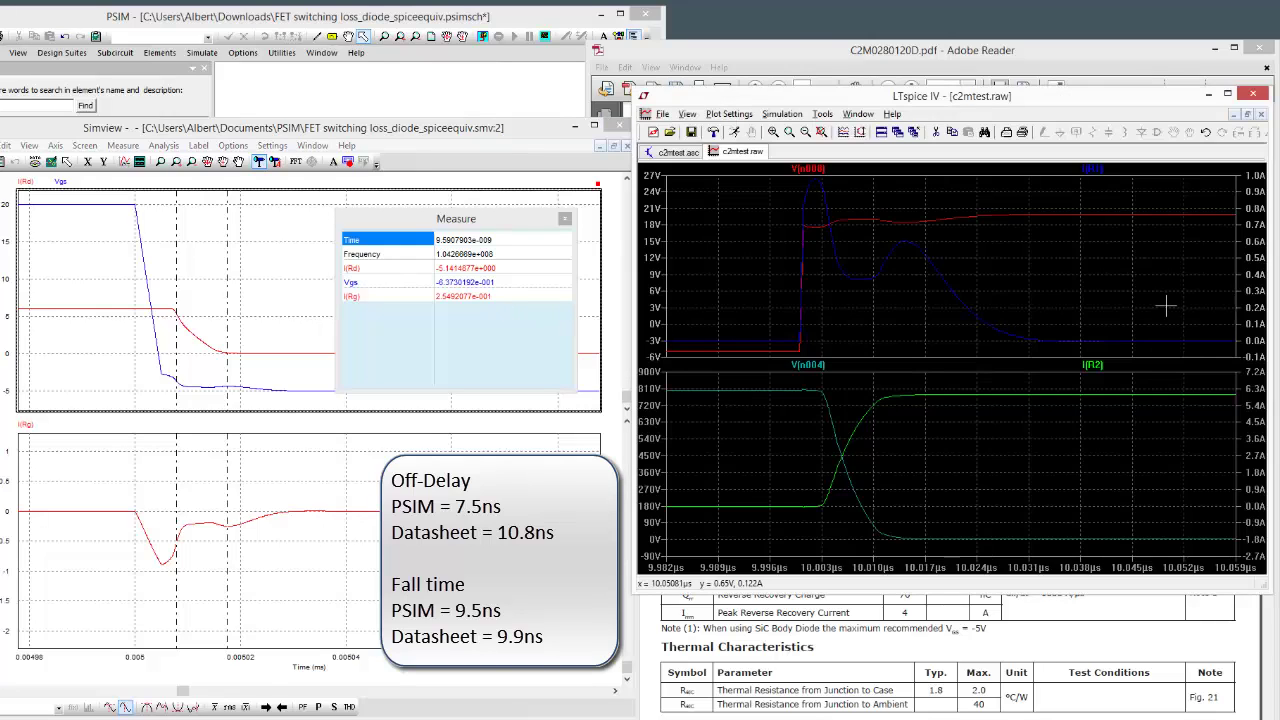
{"action": "left_click", "coordinate": [821, 132]}
{"action": "left_click_drag", "start_coordinate": [844, 195], "coordinate": [880, 352]}
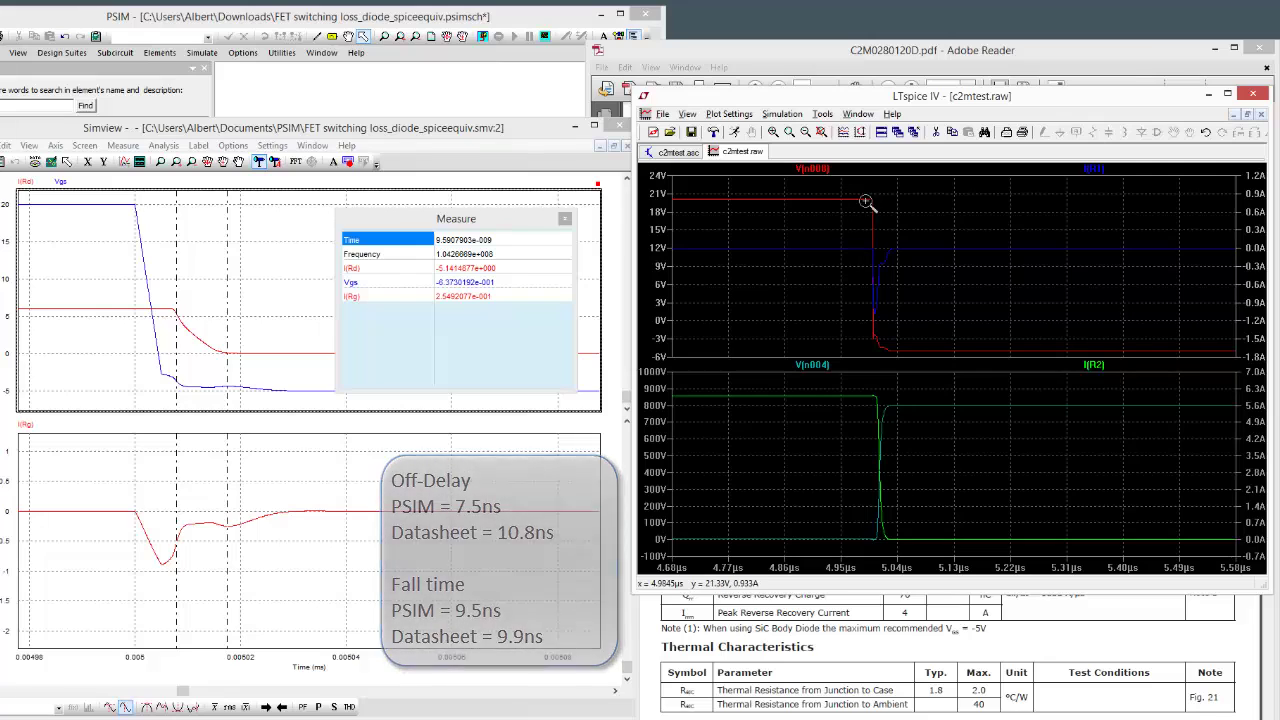
{"action": "left_click_drag", "start_coordinate": [864, 191], "coordinate": [940, 354]}
{"action": "left_click_drag", "start_coordinate": [732, 192], "coordinate": [912, 352]}
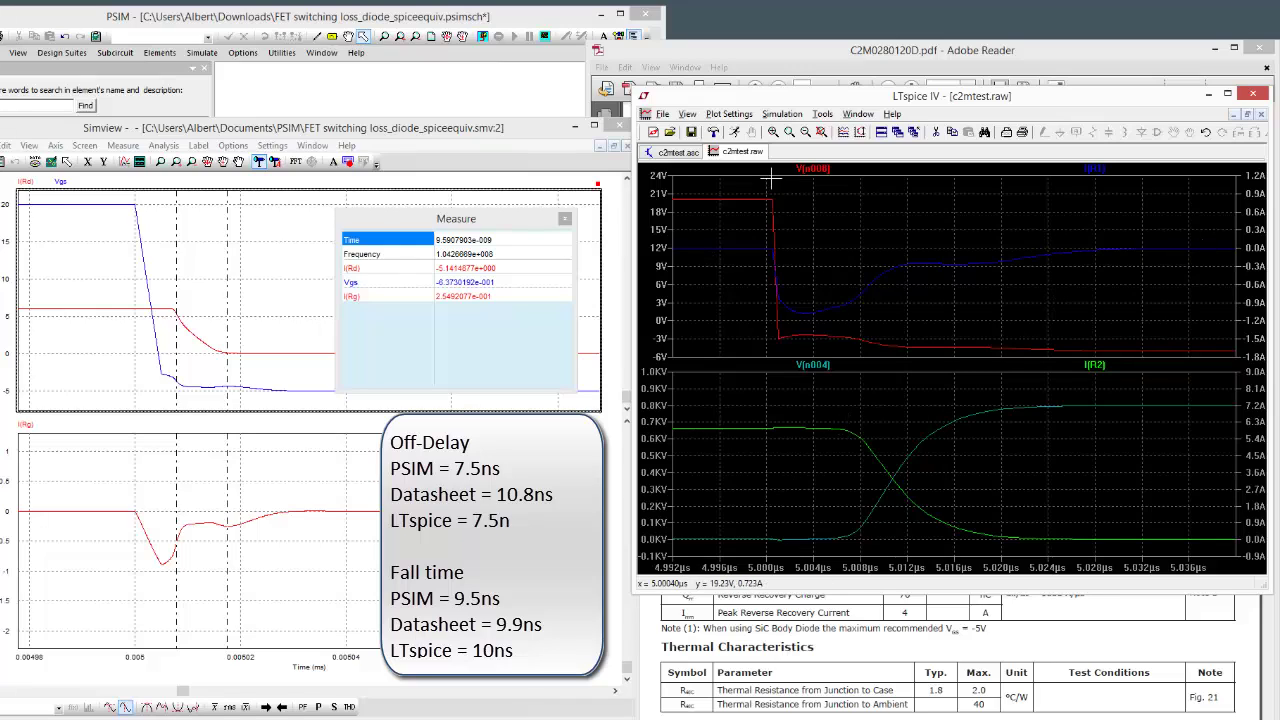
- Measure the LTspice gate and drain voltage fall intervals against the datasheet's 10.8 ns and 9.9 ns
{"action": "left_click_drag", "start_coordinate": [771, 205], "coordinate": [858, 428]}
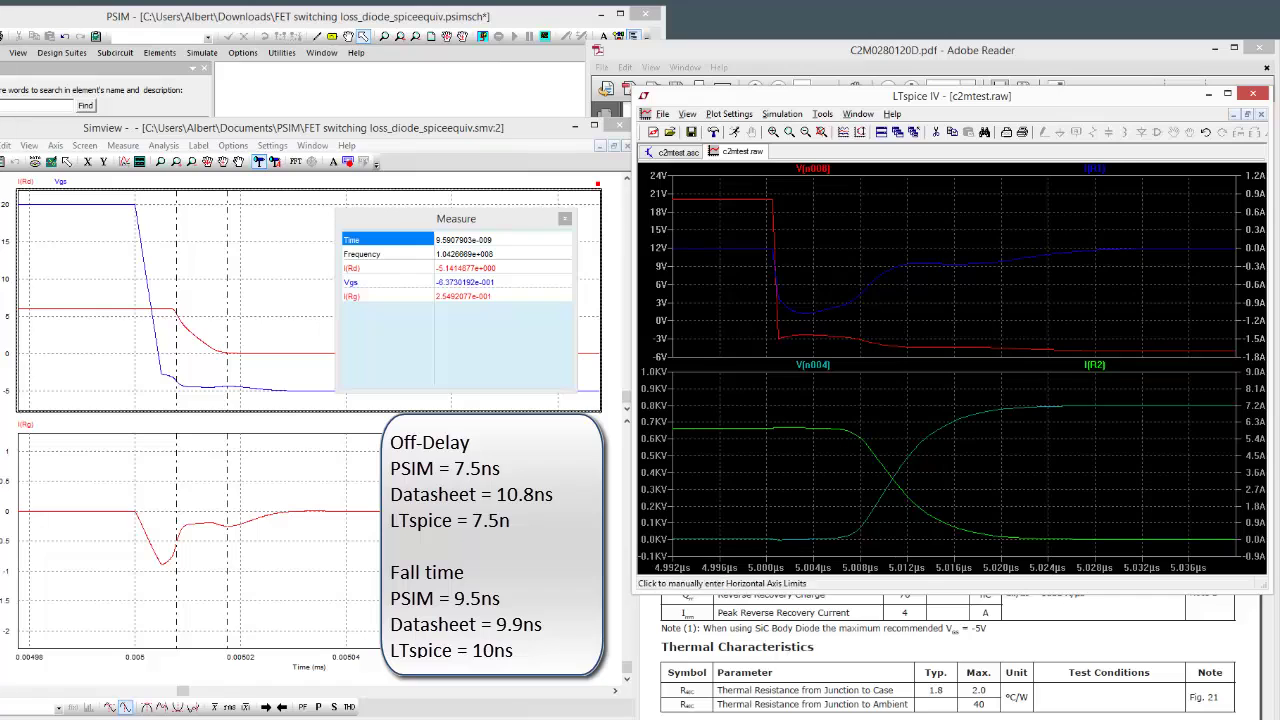
{"action": "left_click", "coordinate": [990, 647]}
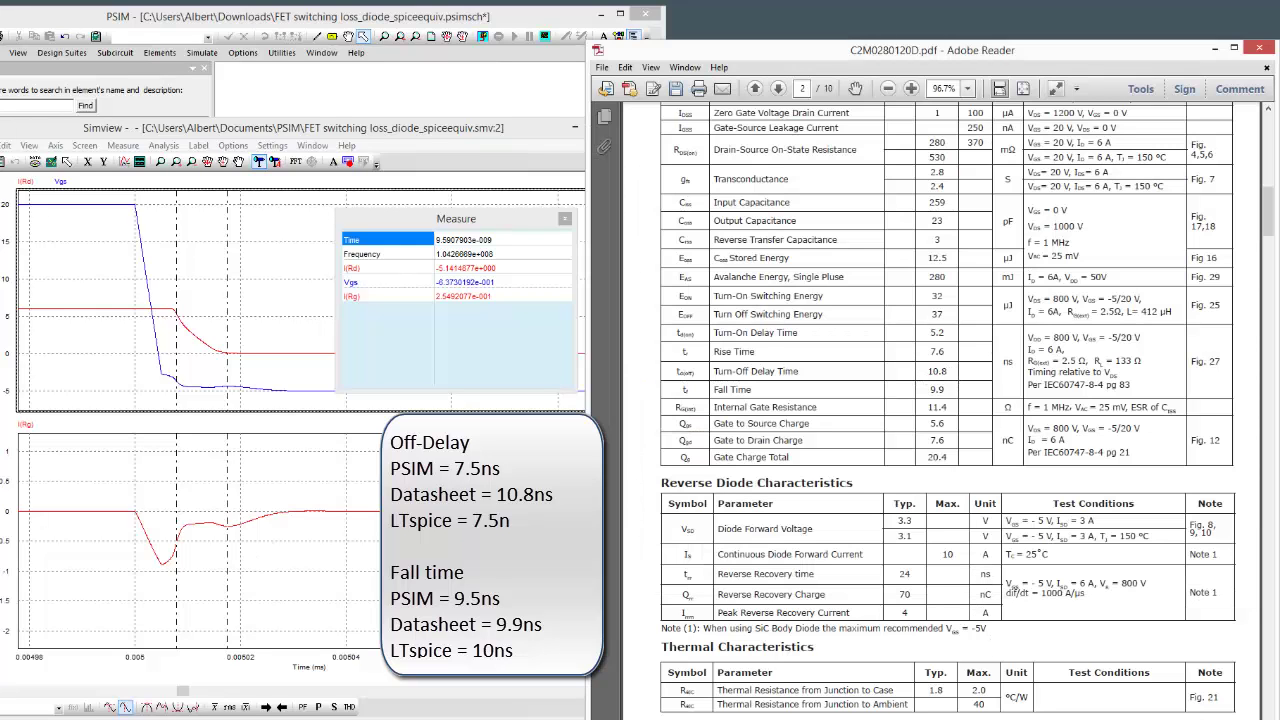
{"action": "key", "text": "alt+Tab"}
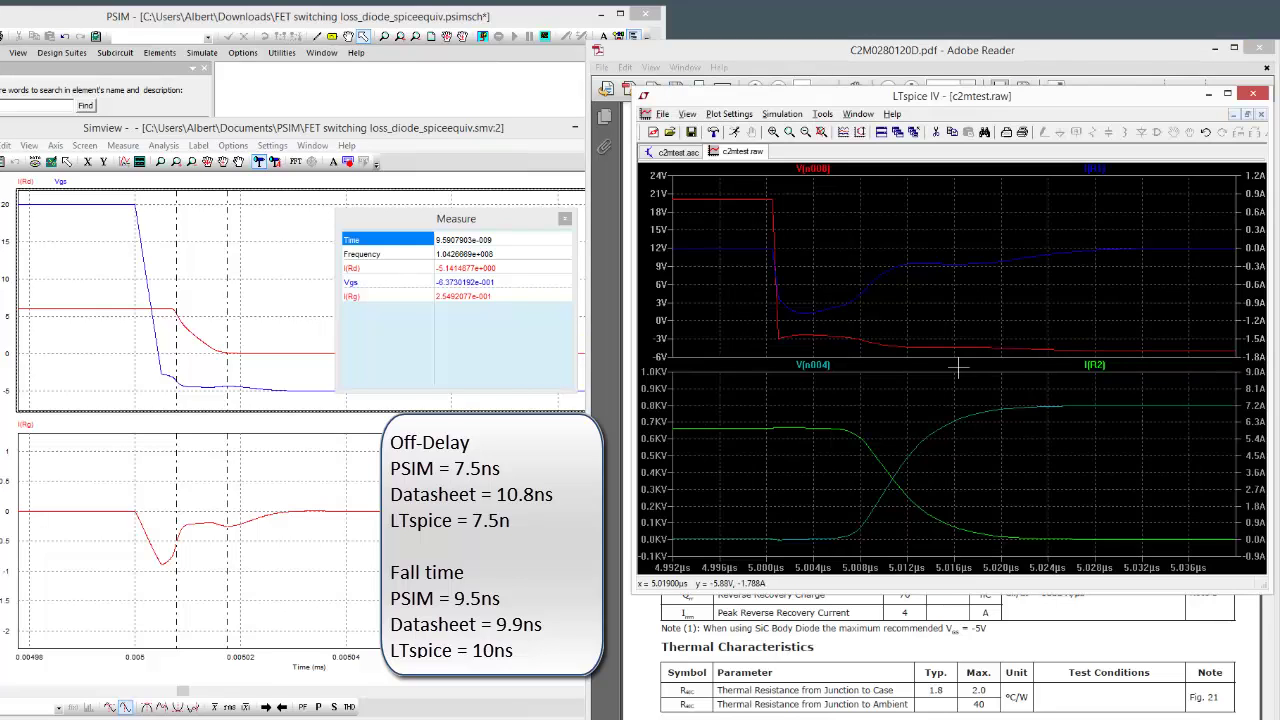
{"action": "left_click_drag", "start_coordinate": [862, 434], "coordinate": [1020, 602]}
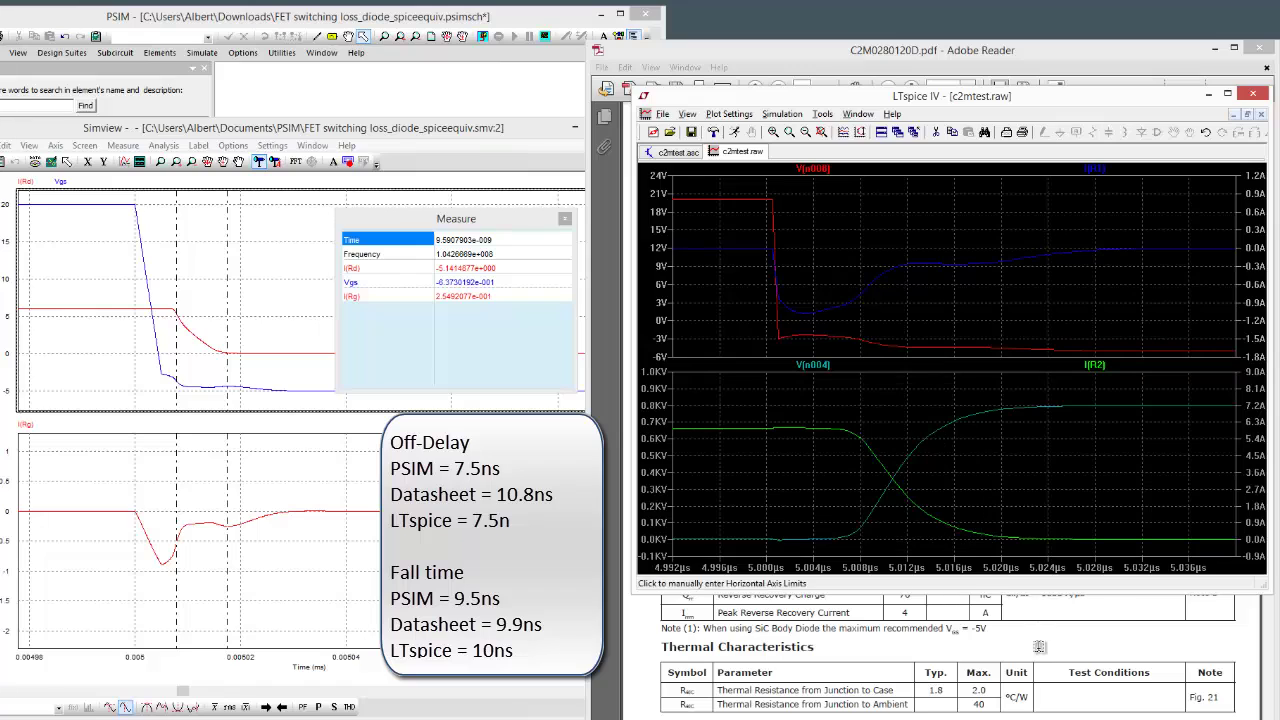
{"action": "left_click", "coordinate": [1040, 645]}
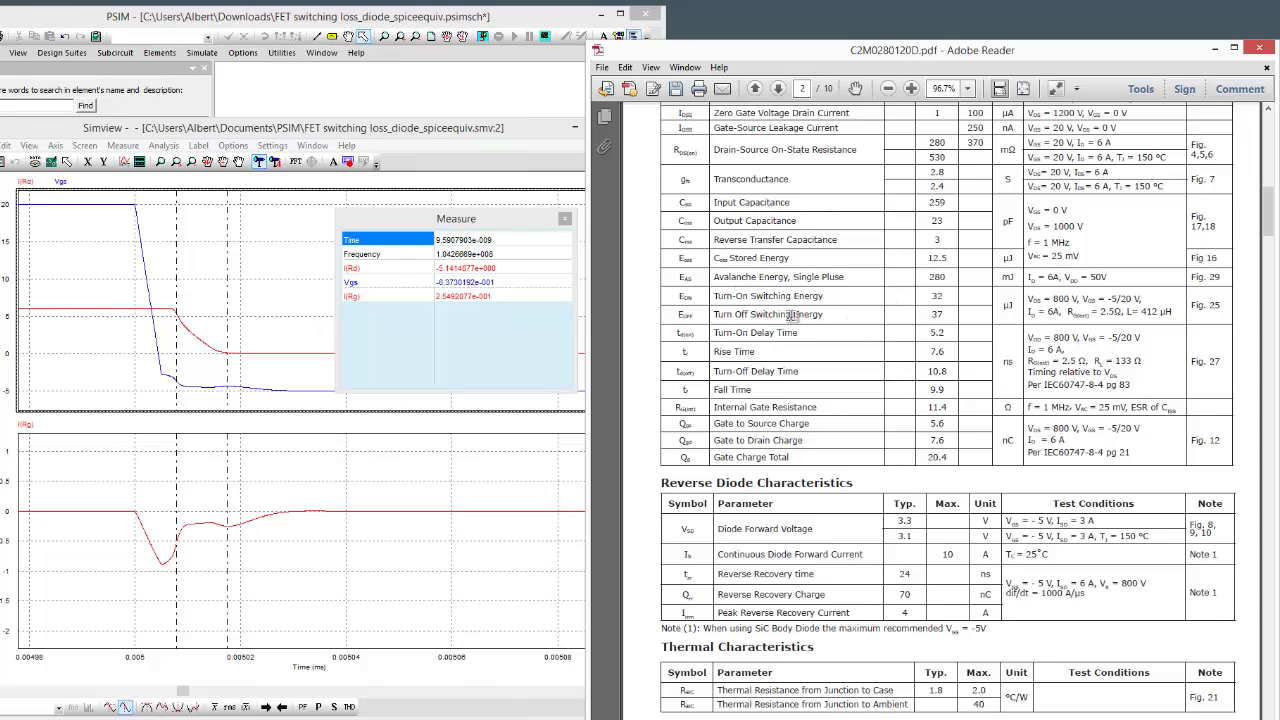
- Scroll the PSIM schematic to the second circuit and maximize Simview's switching-loss current, power and energy plots
{"action": "left_click", "coordinate": [425, 109]}
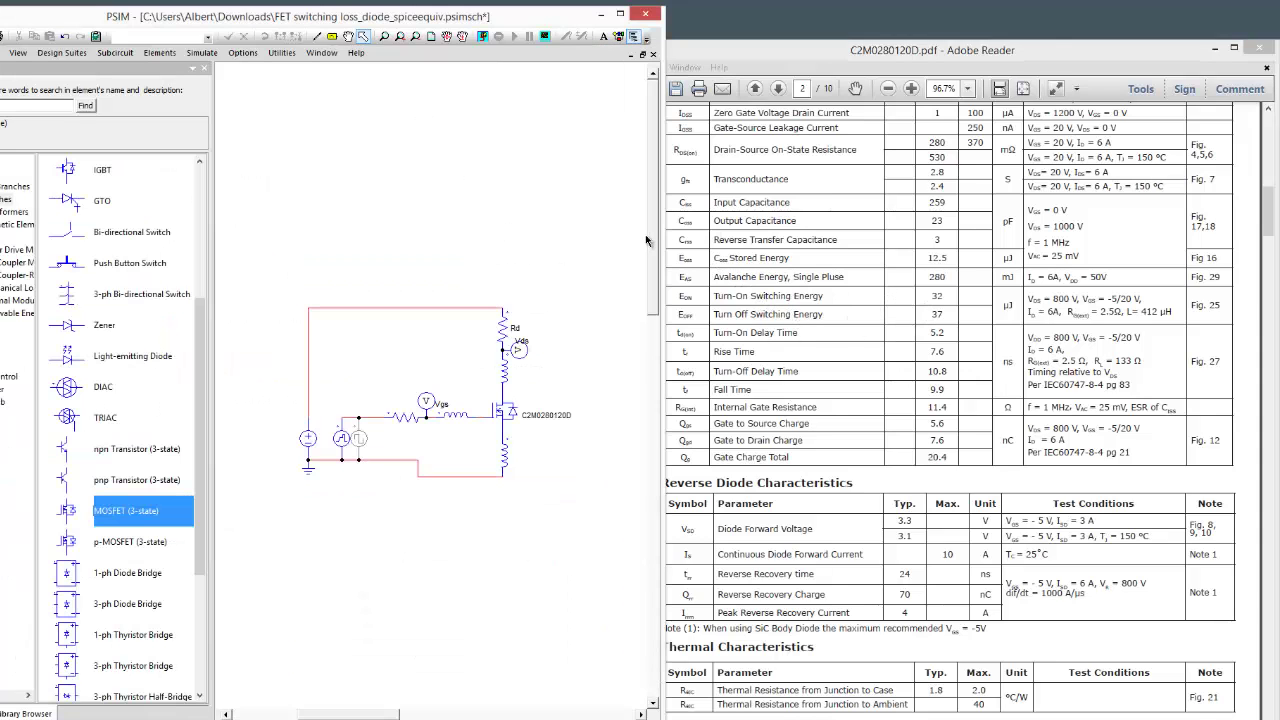
{"action": "left_click_drag", "start_coordinate": [653, 272], "coordinate": [655, 418]}
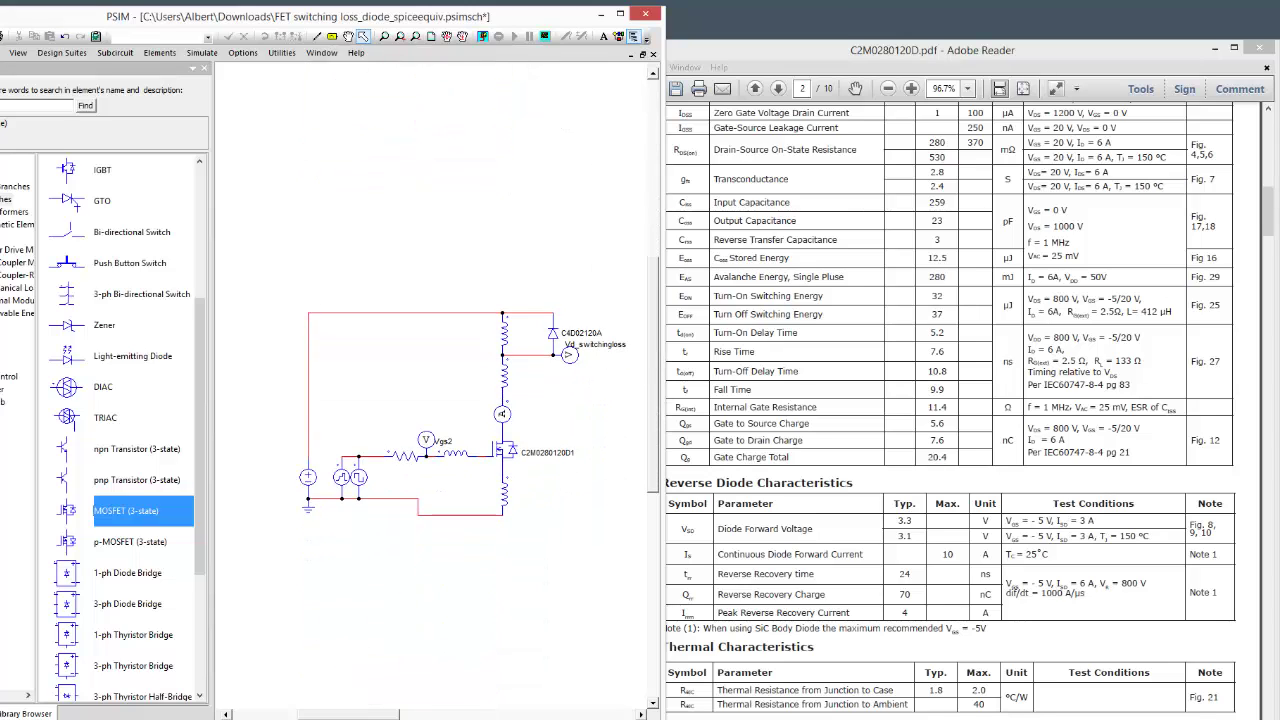
{"action": "key", "text": "alt+Tab"}
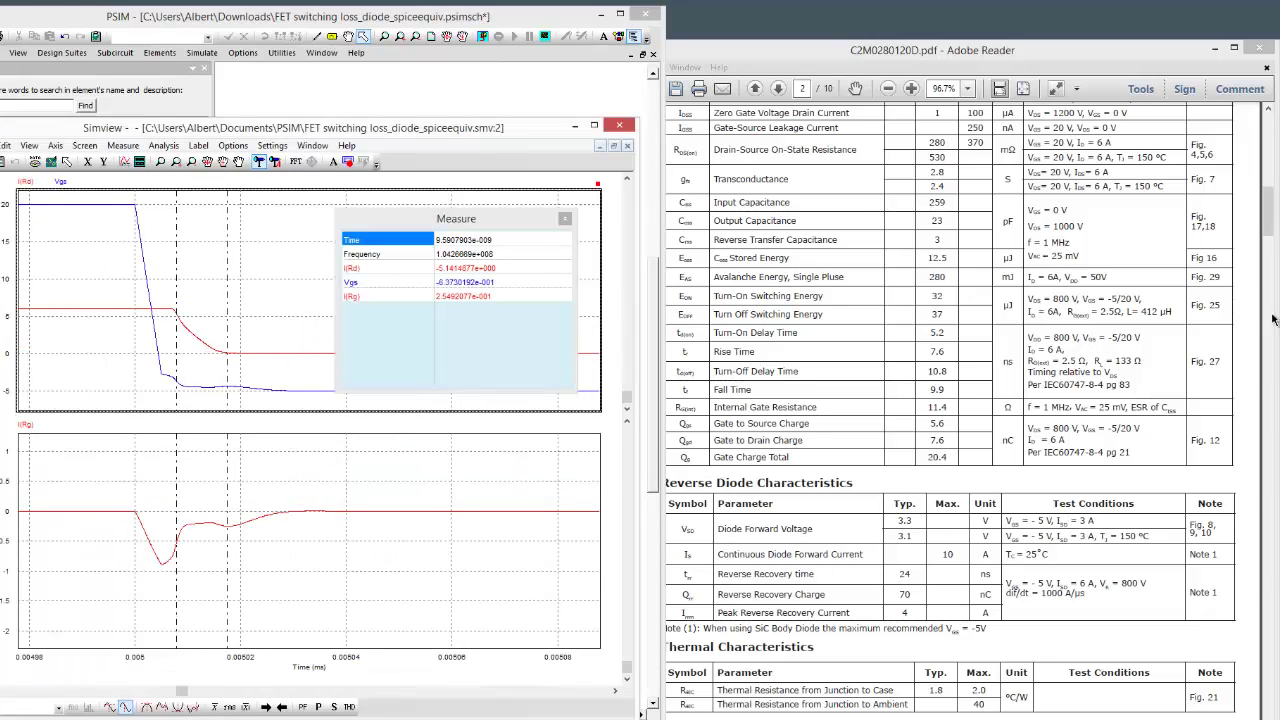
{"action": "left_click", "coordinate": [612, 147]}
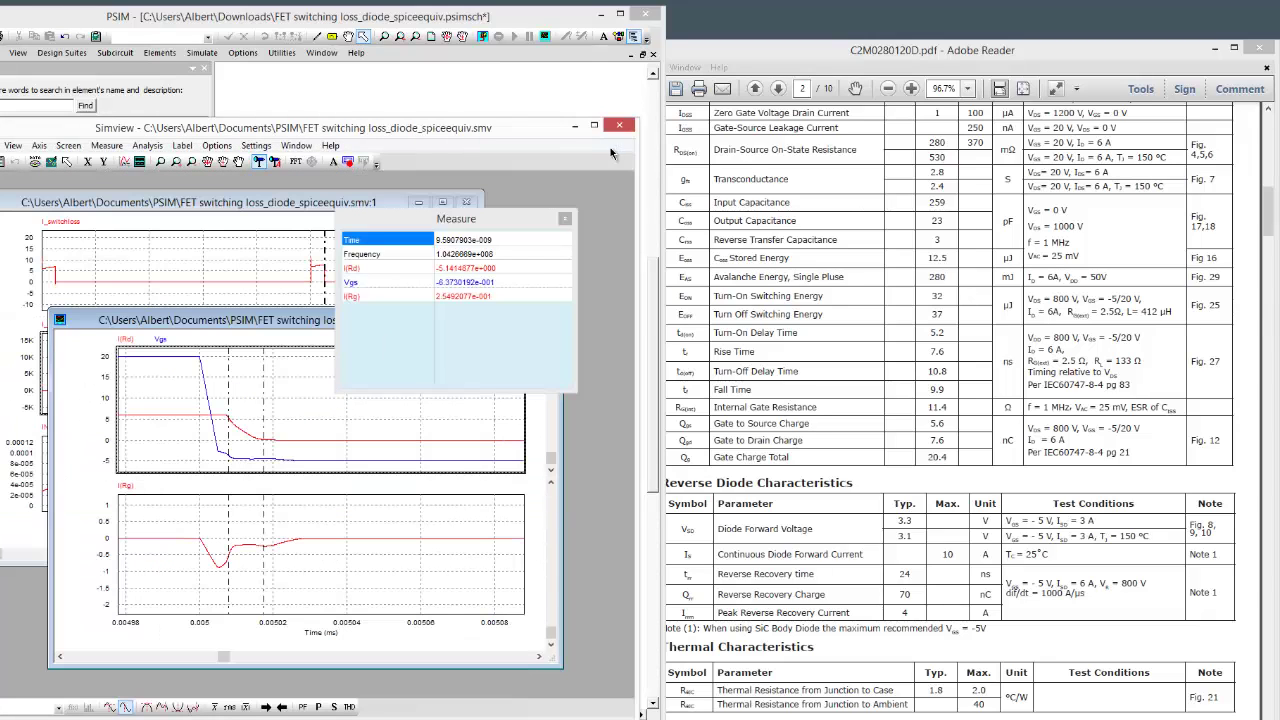
{"action": "left_click", "coordinate": [565, 218]}
{"action": "left_click", "coordinate": [442, 202]}
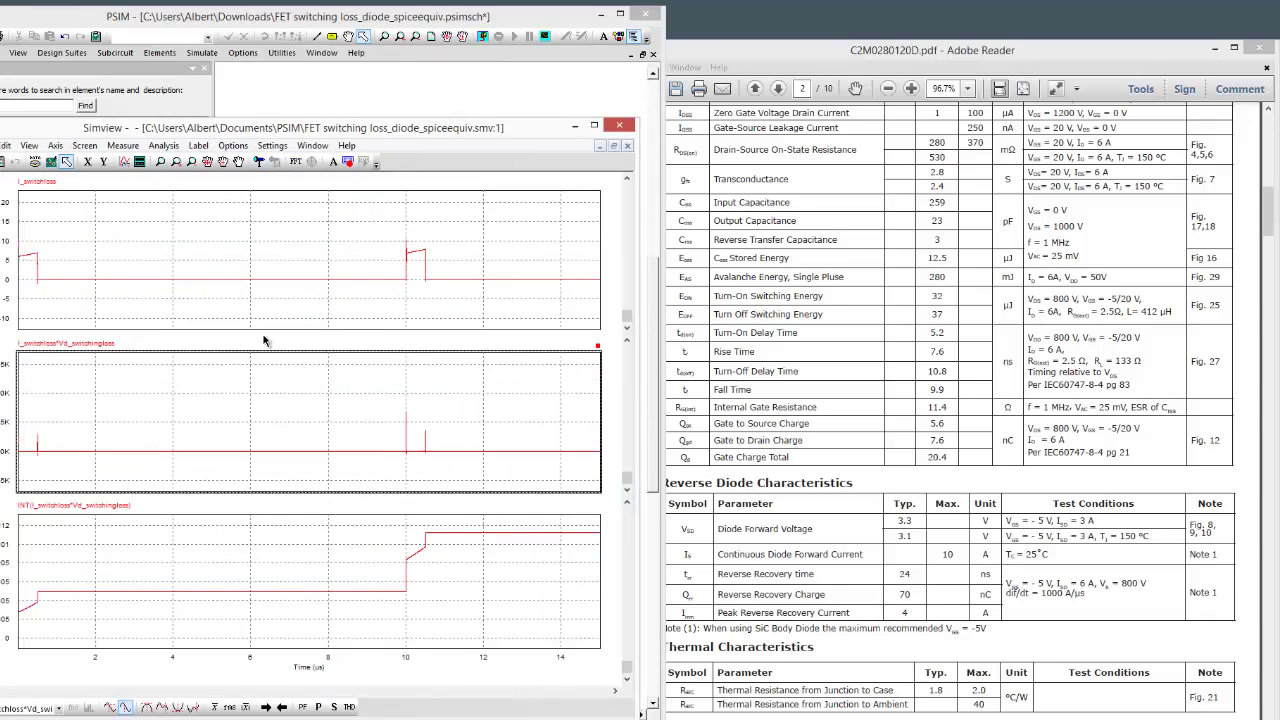
- Zoom onto the 10 µs switching transitions and measure about 15 µJ (1.5285e-05) on the energy curve
{"action": "left_click", "coordinate": [160, 162]}
{"action": "left_click_drag", "start_coordinate": [460, 449], "coordinate": [398, 455]}
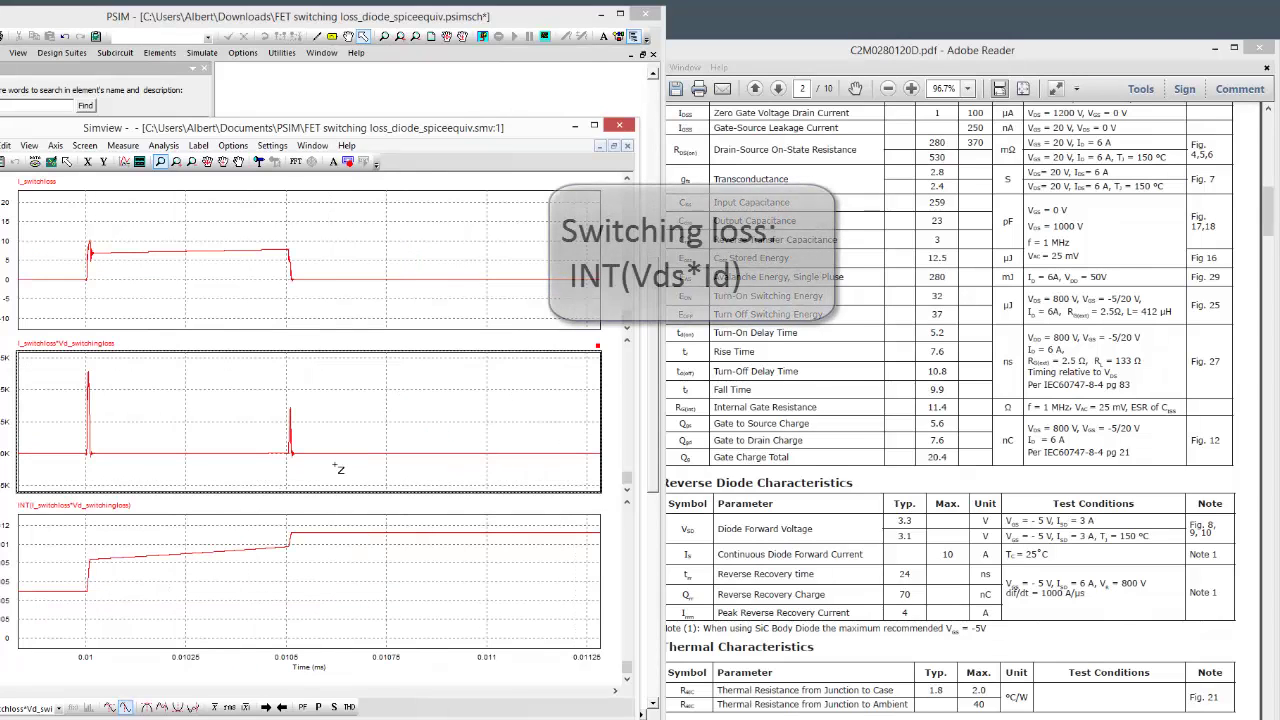
{"action": "left_click_drag", "start_coordinate": [62, 366], "coordinate": [366, 474]}
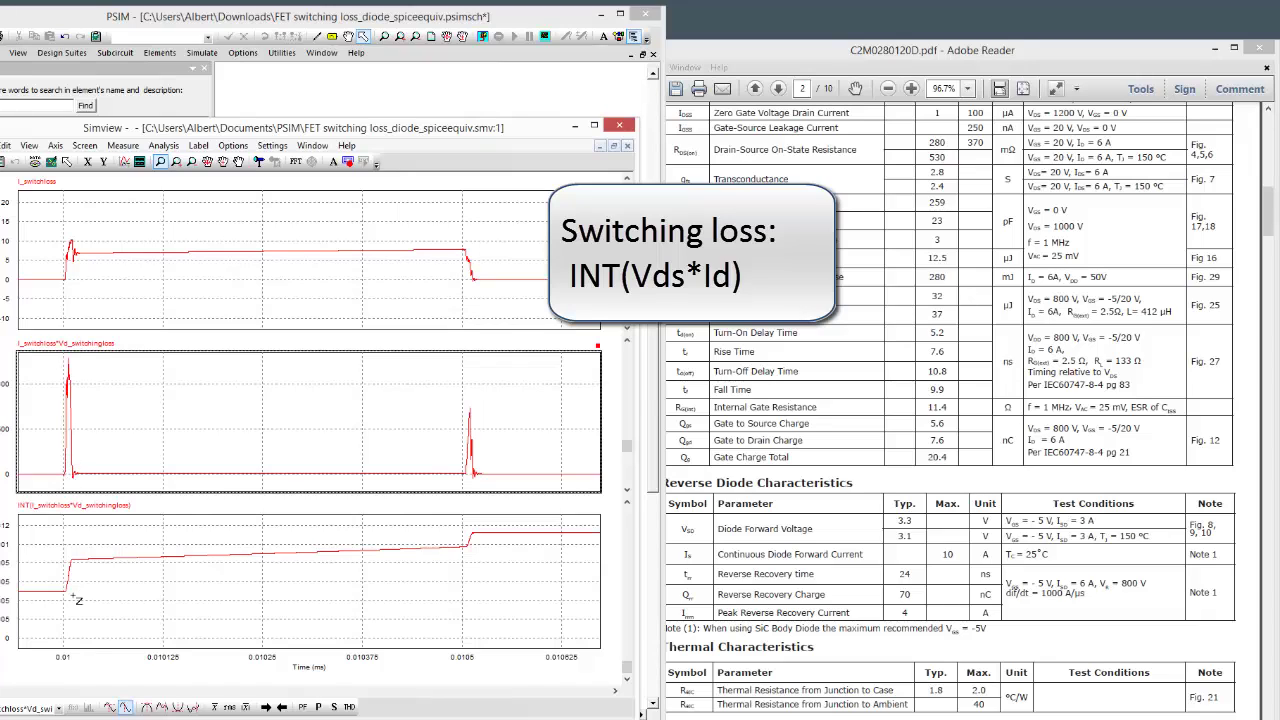
{"action": "left_click", "coordinate": [123, 145]}
{"action": "left_click", "coordinate": [130, 165]}
{"action": "left_click", "coordinate": [63, 603]}
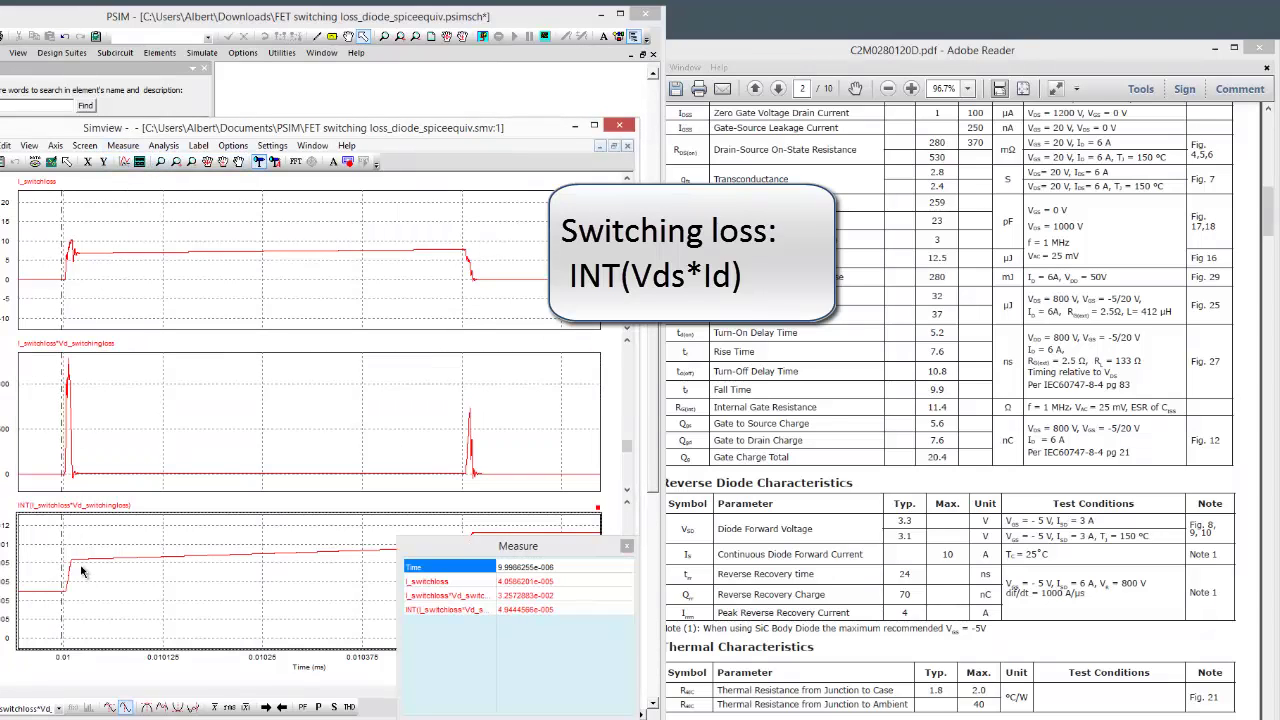
{"action": "right_click", "coordinate": [77, 566]}
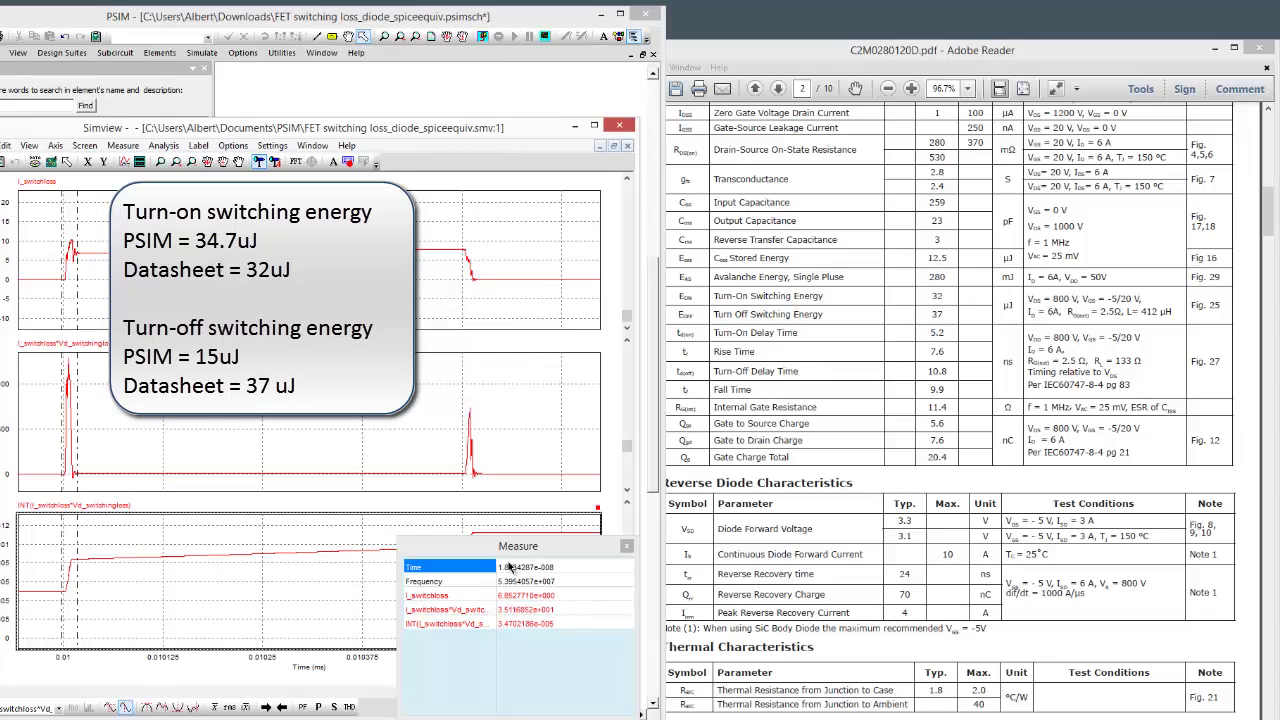
{"action": "left_click", "coordinate": [626, 545]}
- Place measurement cursors around the turn-off spike on the Vds×Id power plot
{"action": "left_click", "coordinate": [475, 482]}
{"action": "left_click", "coordinate": [123, 145]}
{"action": "left_click", "coordinate": [140, 158]}
{"action": "left_click", "coordinate": [457, 474]}
{"action": "right_click", "coordinate": [484, 482]}
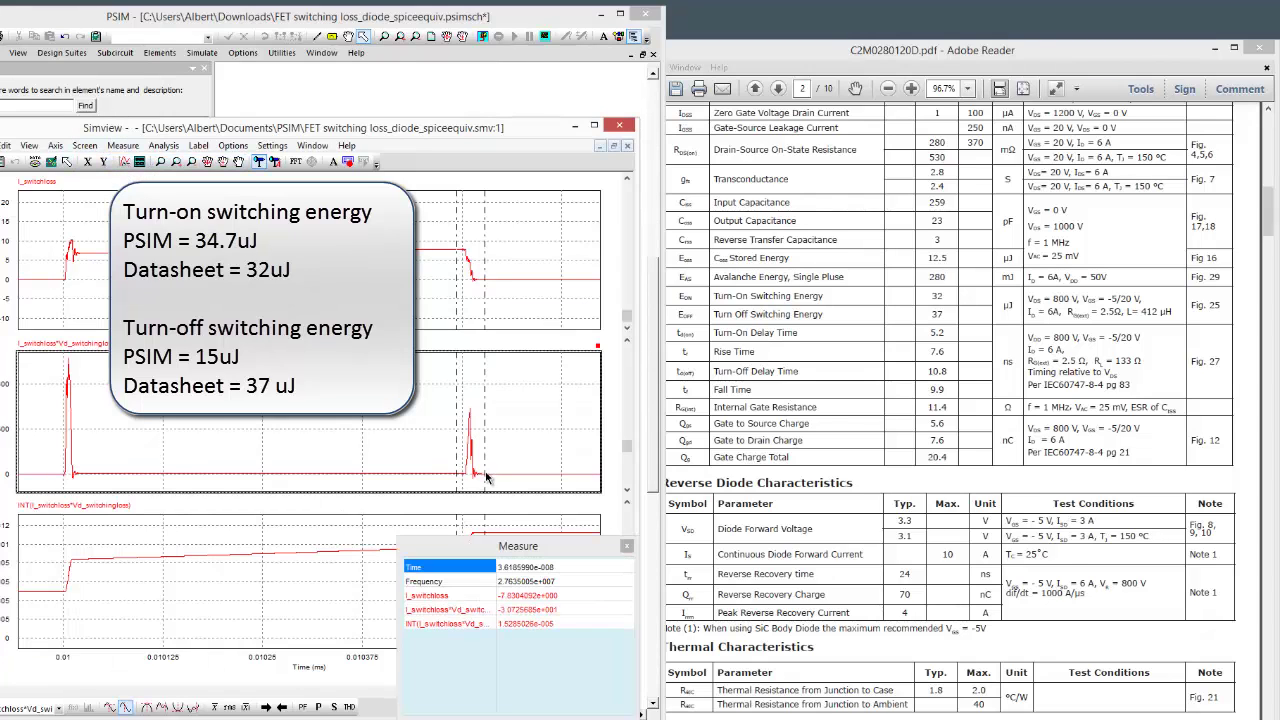
{"action": "left_click_drag", "start_coordinate": [487, 553], "coordinate": [214, 413]}
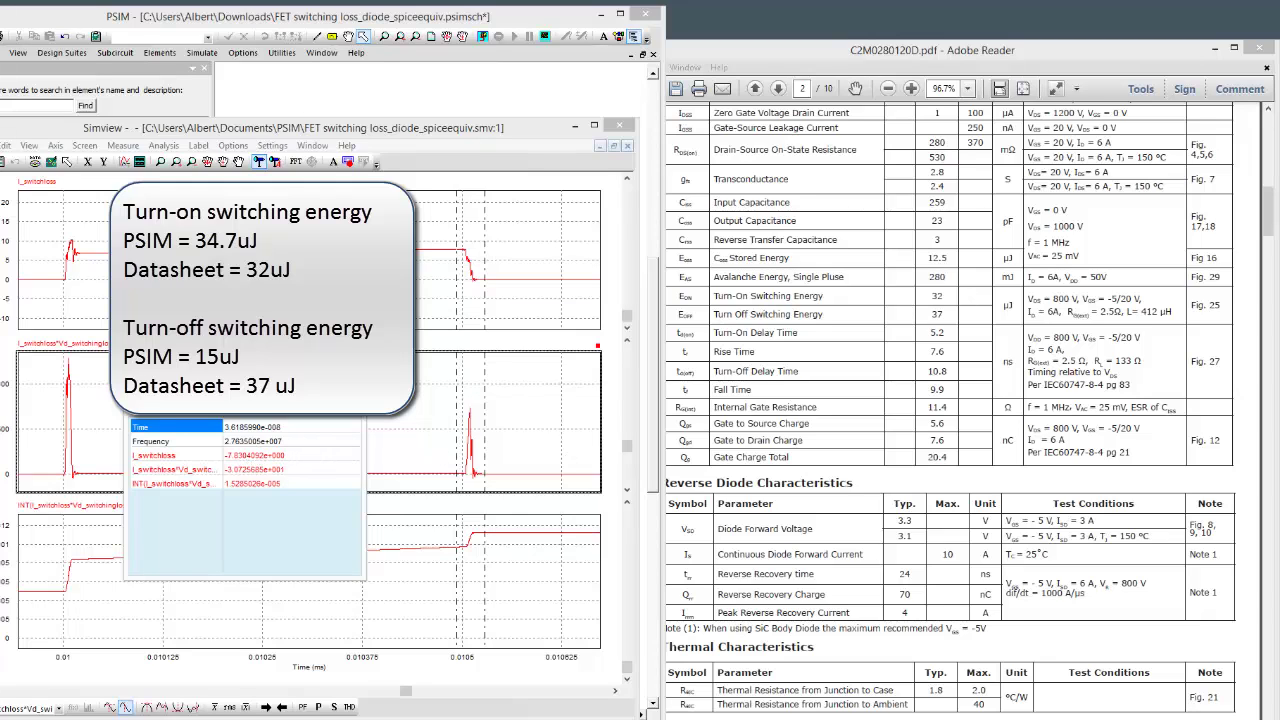
- Open the LTspice c2mtest schematic and zoom into the right-hand test circuit
{"action": "key", "text": "alt+Tab"}
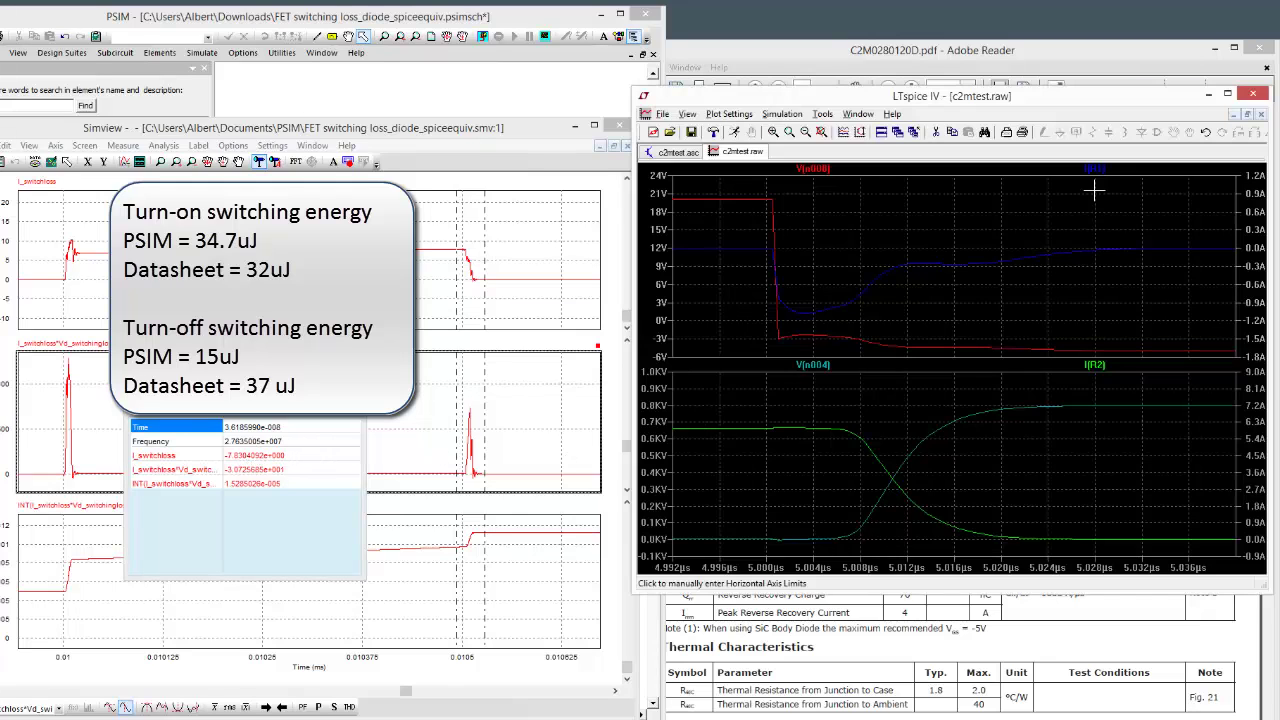
{"action": "left_click", "coordinate": [672, 152]}
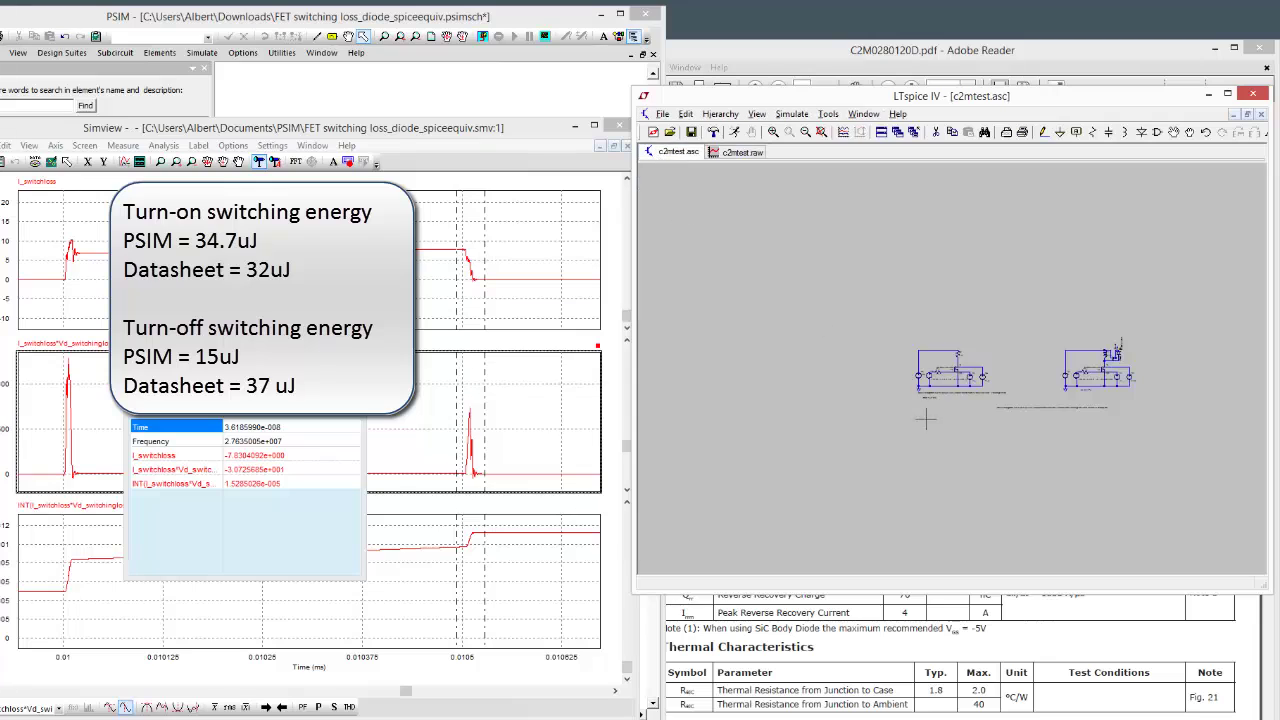
{"action": "left_click", "coordinate": [776, 131]}
{"action": "left_click_drag", "start_coordinate": [1045, 335], "coordinate": [1170, 405]}
- Inspect the parameters of the PSIM C4D02120A diode
{"action": "left_click", "coordinate": [480, 96]}
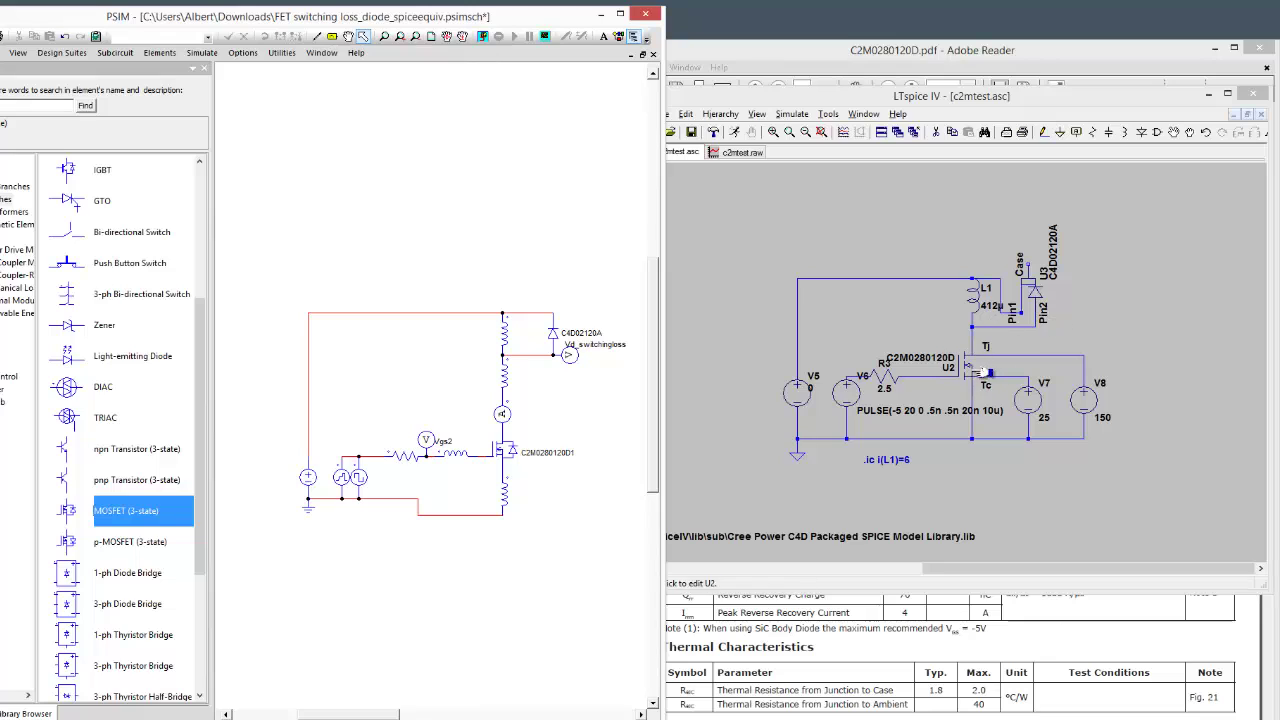
{"action": "double_click", "coordinate": [545, 341]}
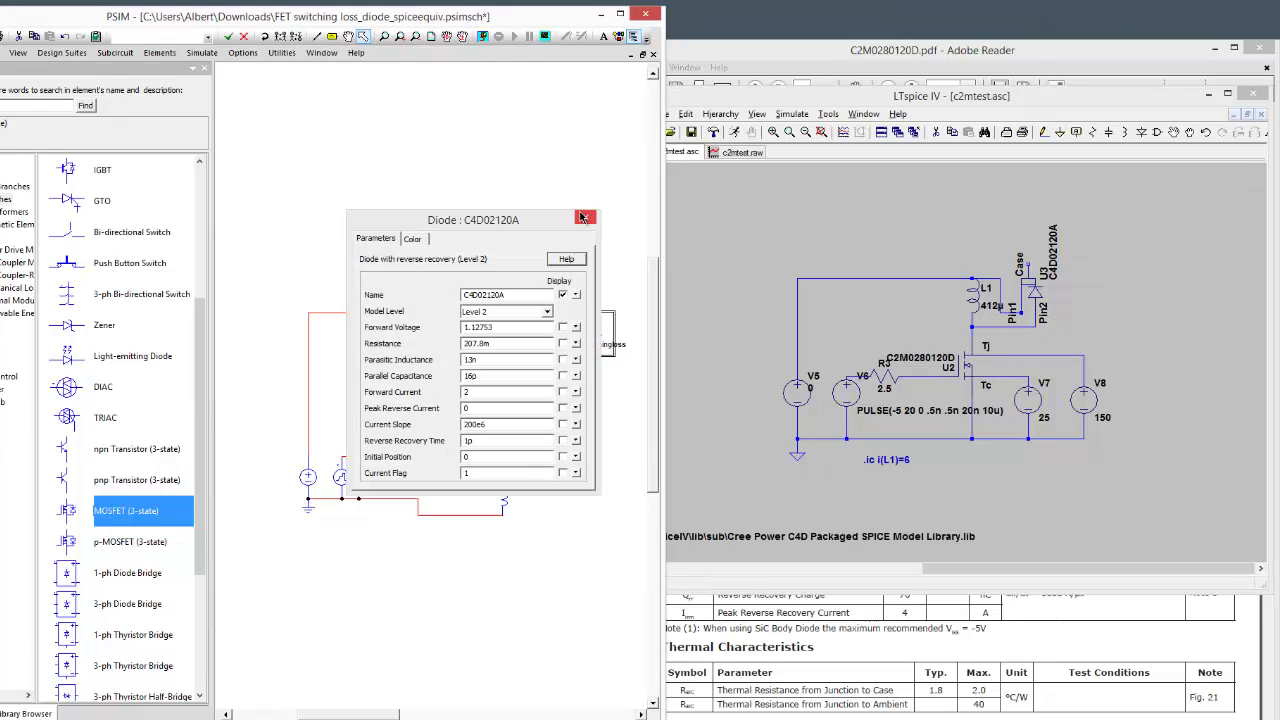
{"action": "left_click", "coordinate": [583, 217]}
- Set the LTspice V5 source to 800 V and rerun the simulation
{"action": "left_click", "coordinate": [805, 403]}
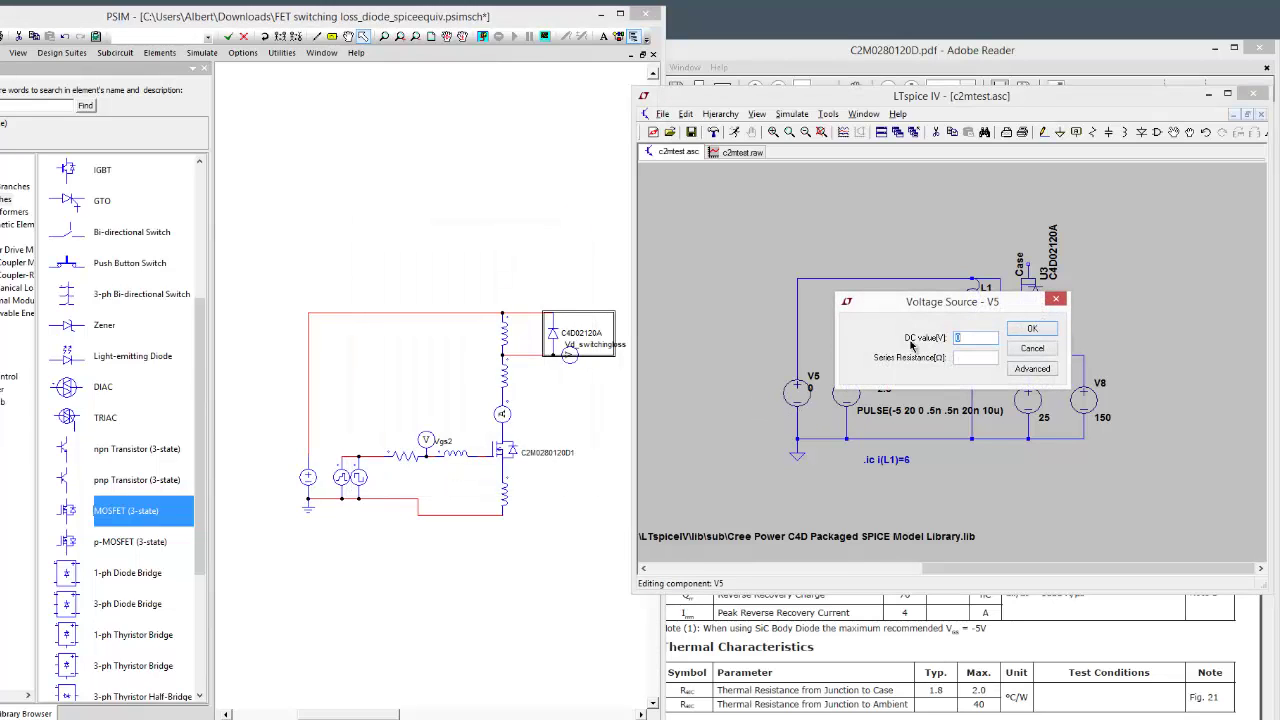
{"action": "type", "text": "800"}
{"action": "left_click", "coordinate": [1016, 332]}
{"action": "left_click", "coordinate": [735, 133]}
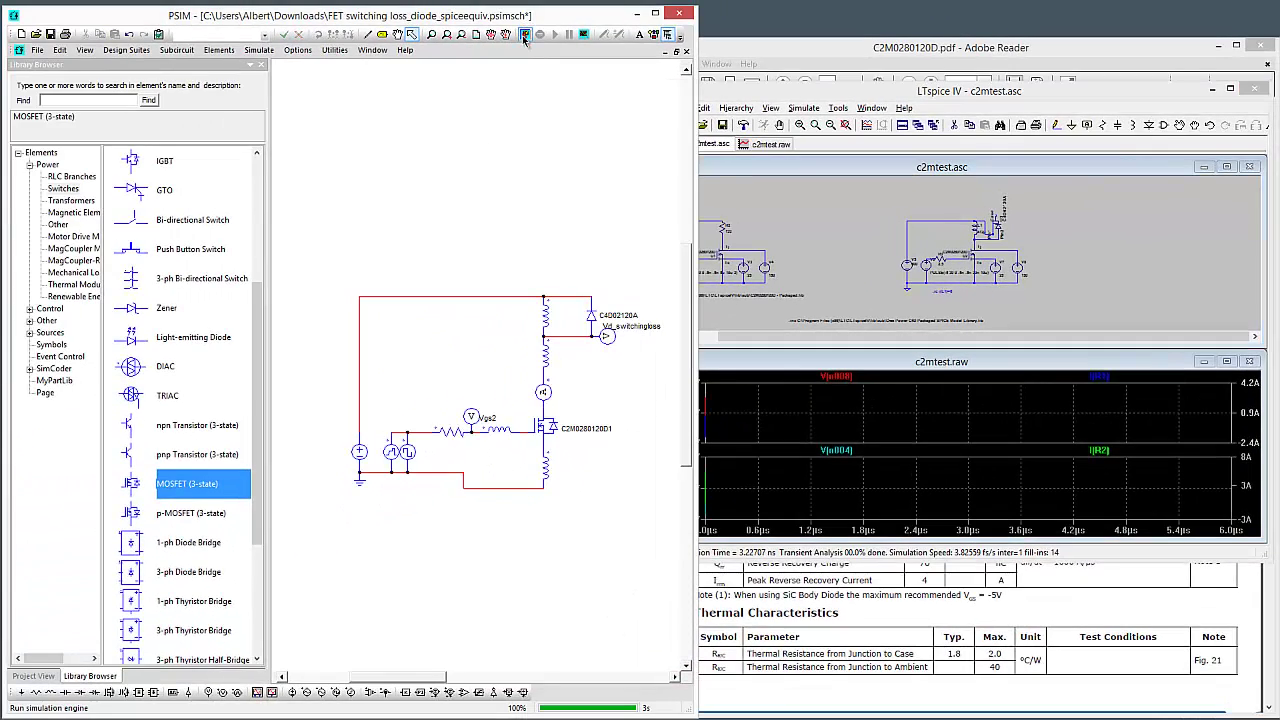
- Rerun the PSIM simulation with a runtime graph of Vd_switchingloss, then bring the datasheet forward
{"action": "left_click", "coordinate": [523, 34]}
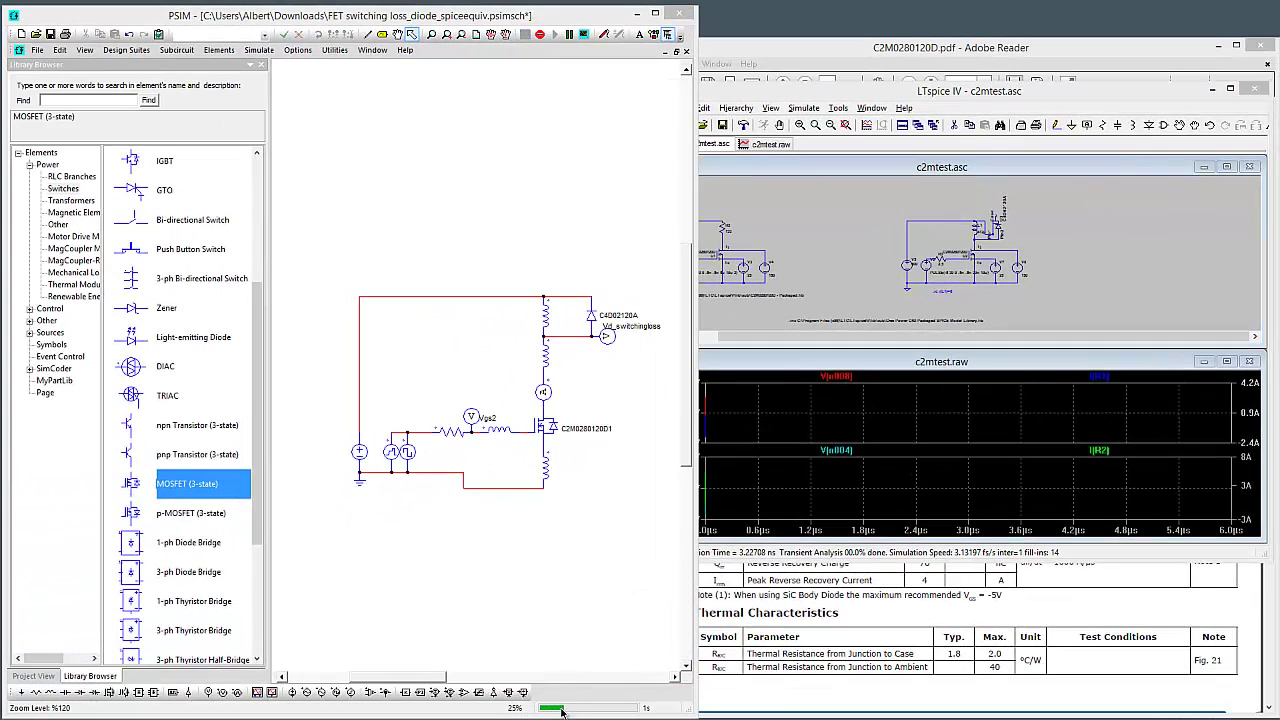
{"action": "right_click", "coordinate": [601, 336]}
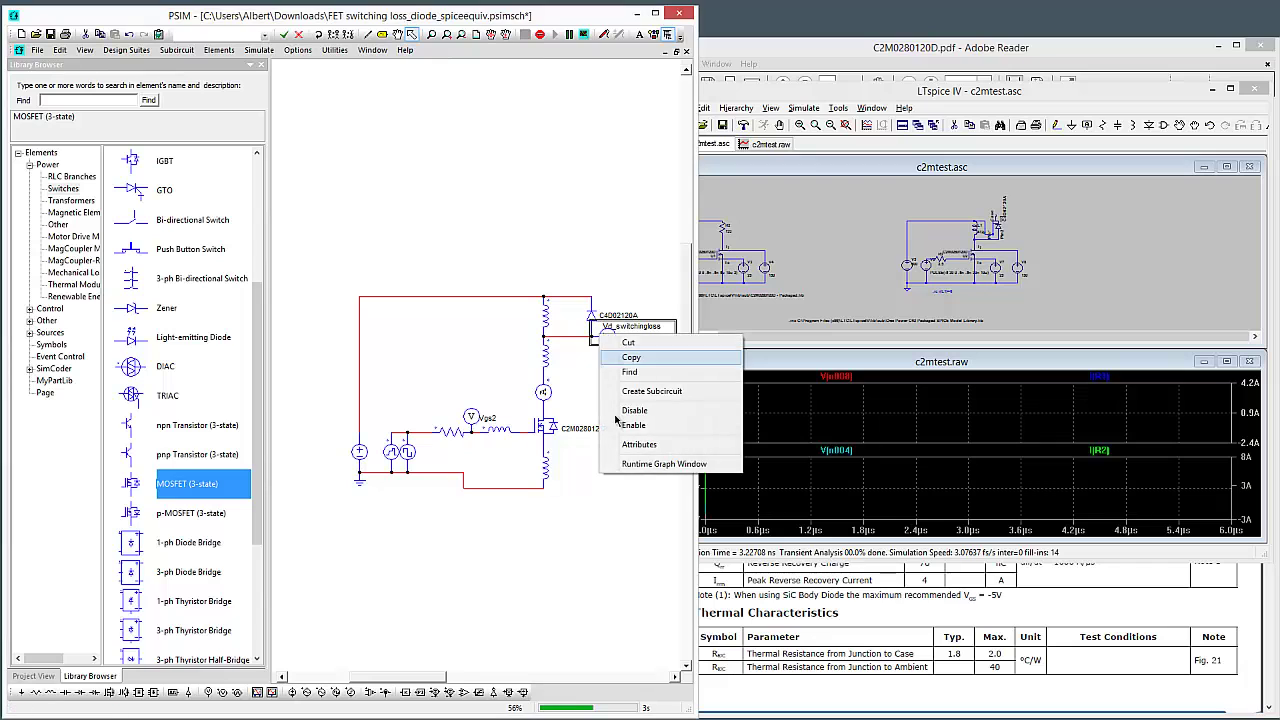
{"action": "left_click", "coordinate": [660, 464]}
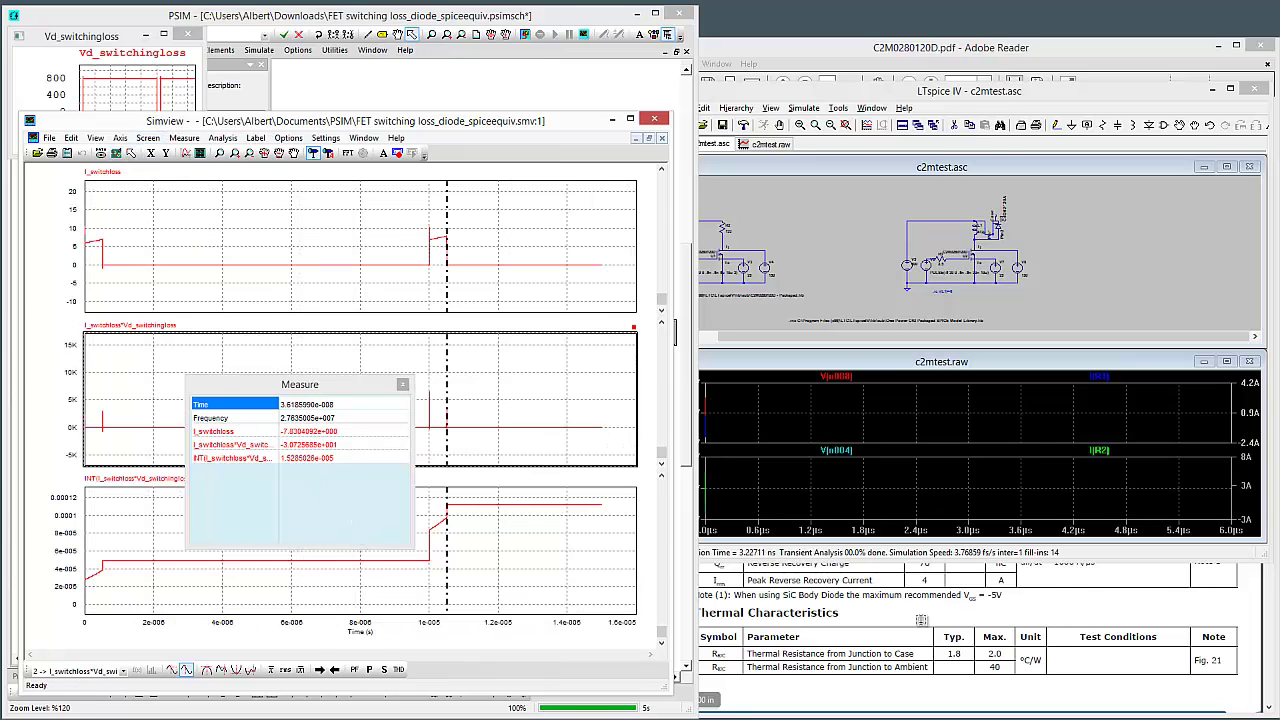
{"action": "key", "text": "alt+Tab"}
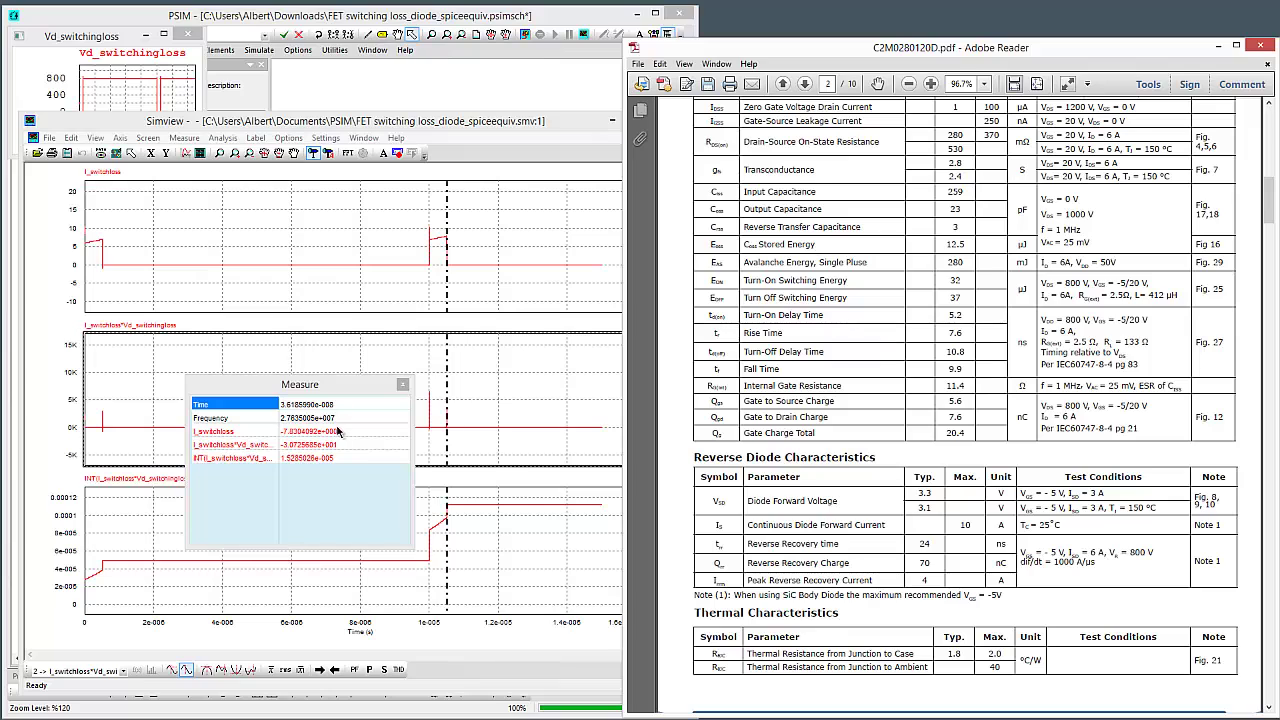
- Bring the PSIM schematic forward and minimize the Adobe Reader datasheet
{"action": "left_click", "coordinate": [516, 100]}
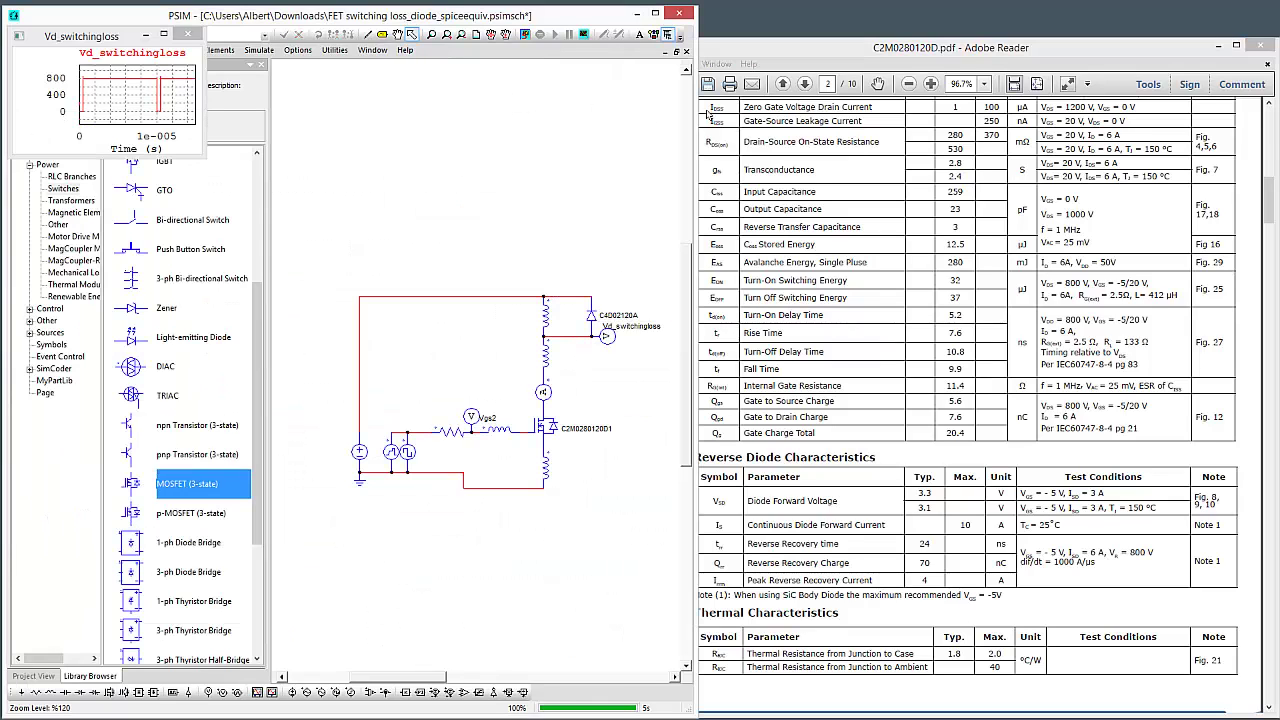
{"action": "left_click", "coordinate": [1215, 48]}
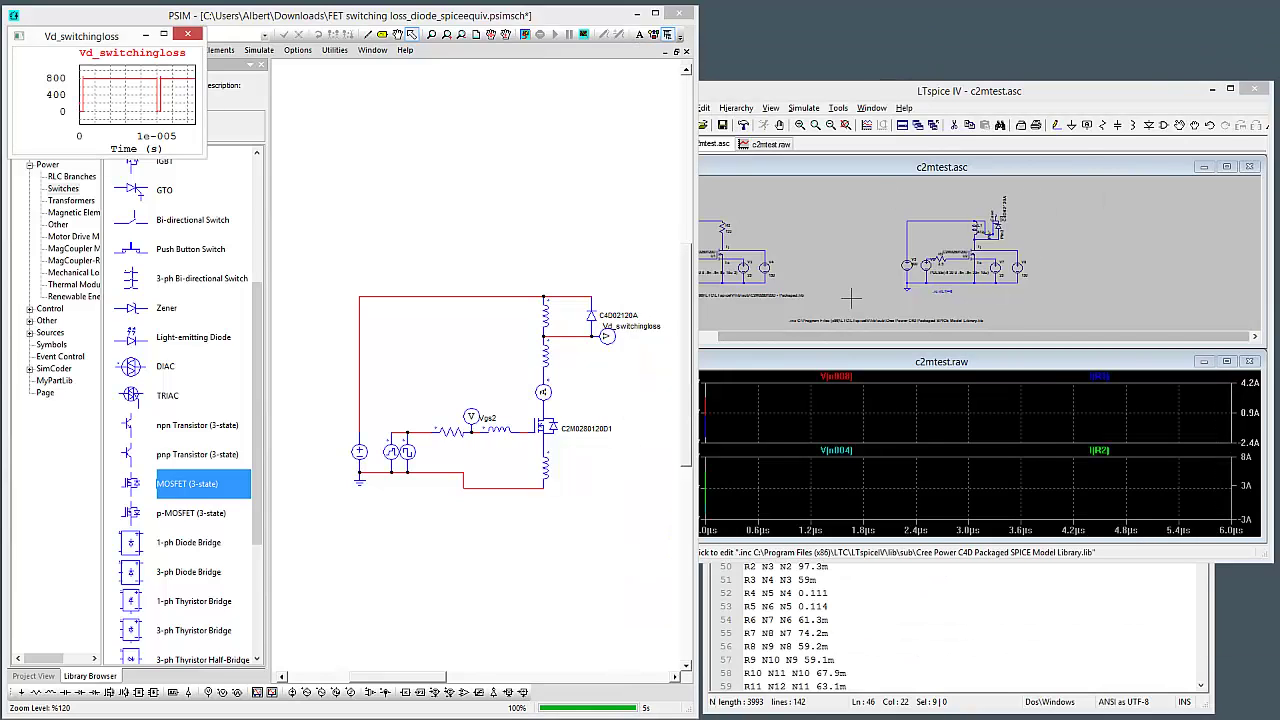